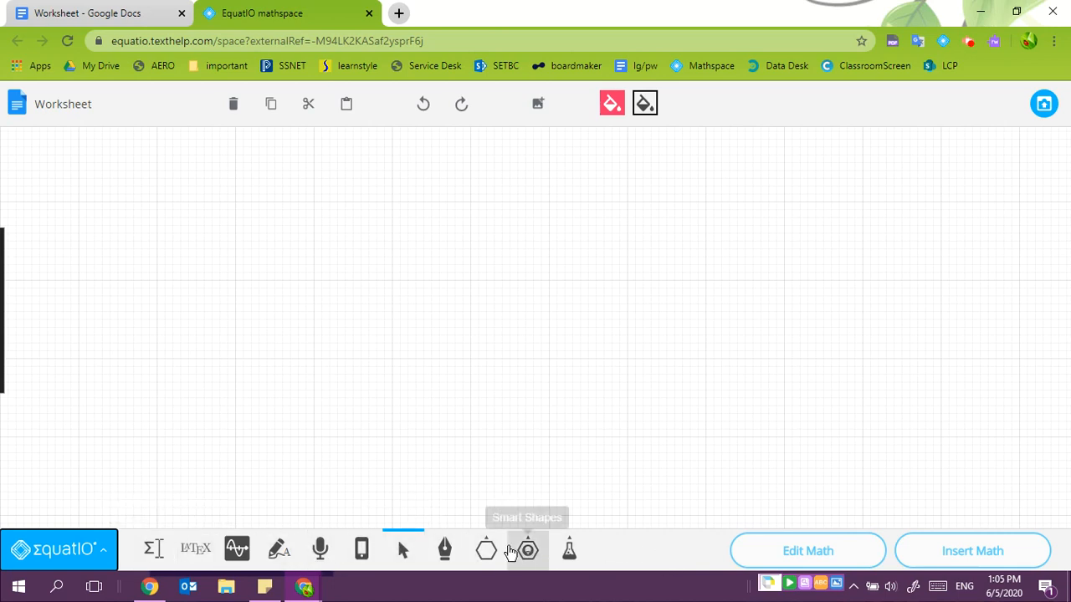
click(92, 12)
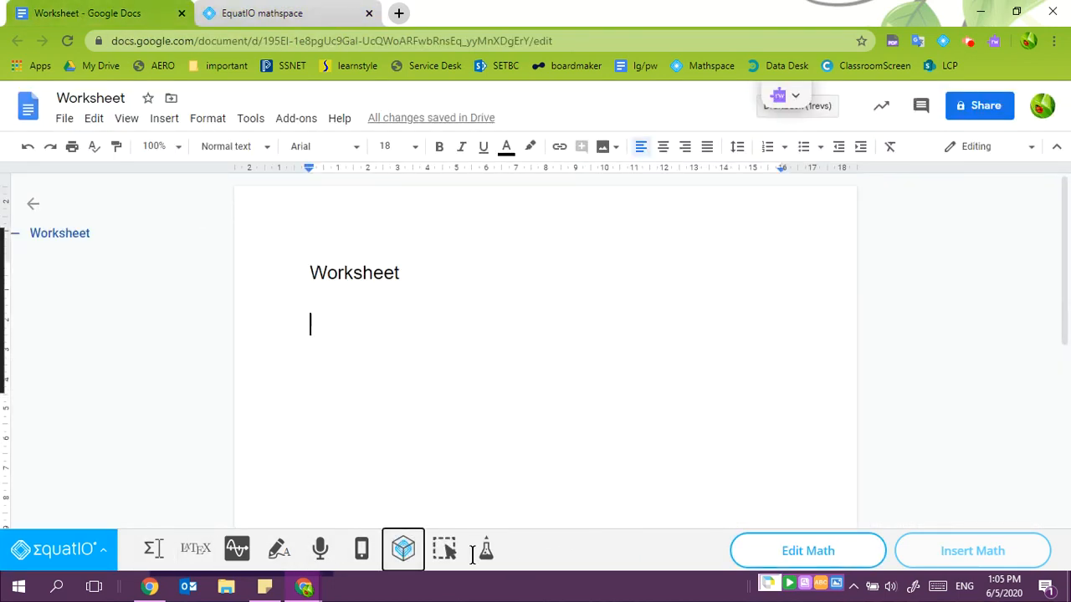
click(241, 15)
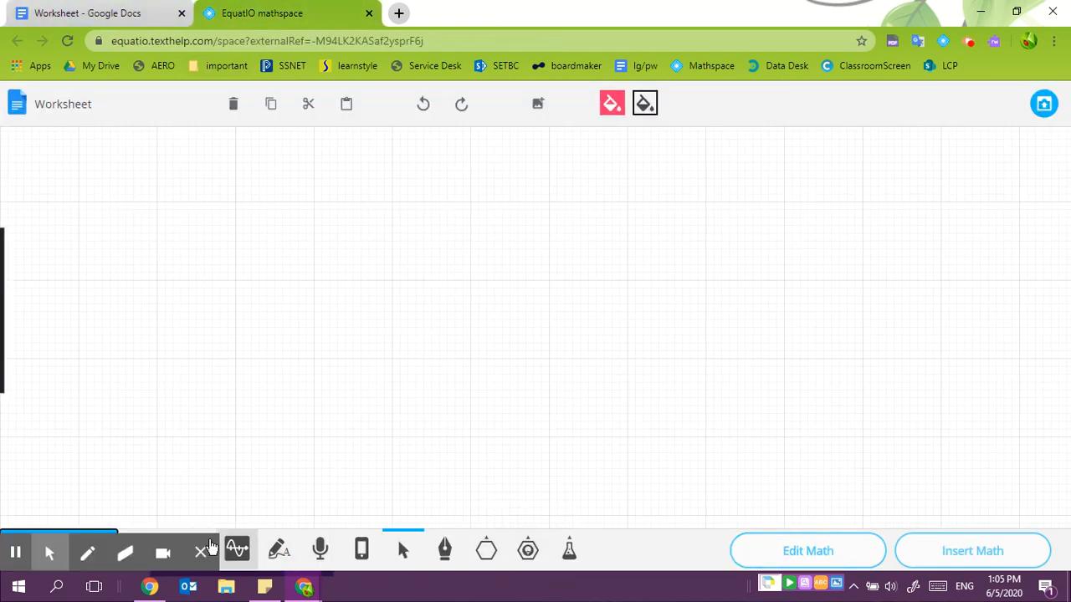
click(200, 553)
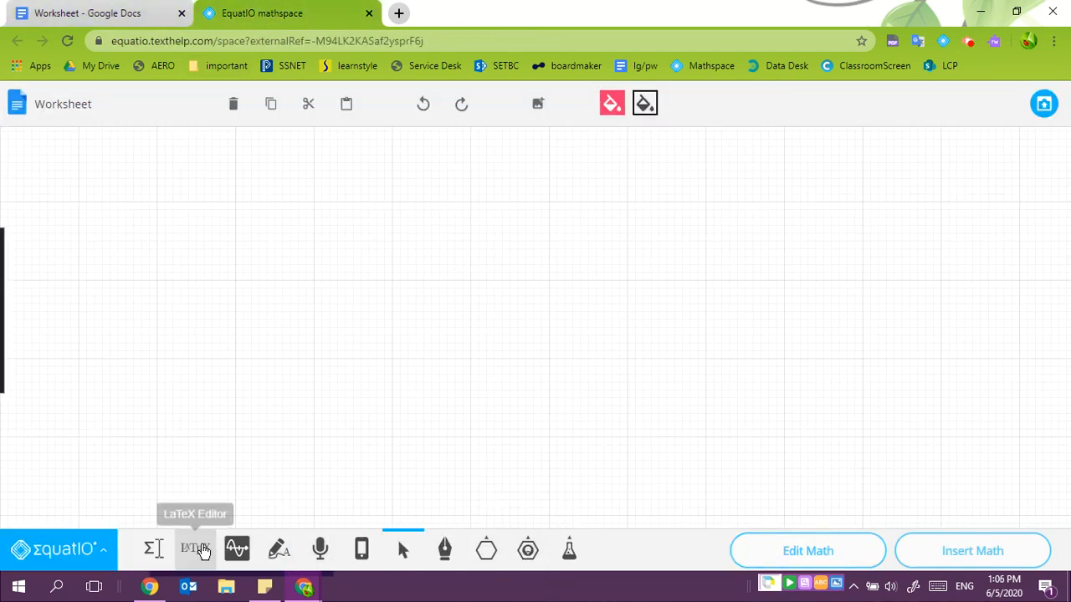
Set the mathspace background style to Blank in the space options.
click(46, 556)
click(17, 380)
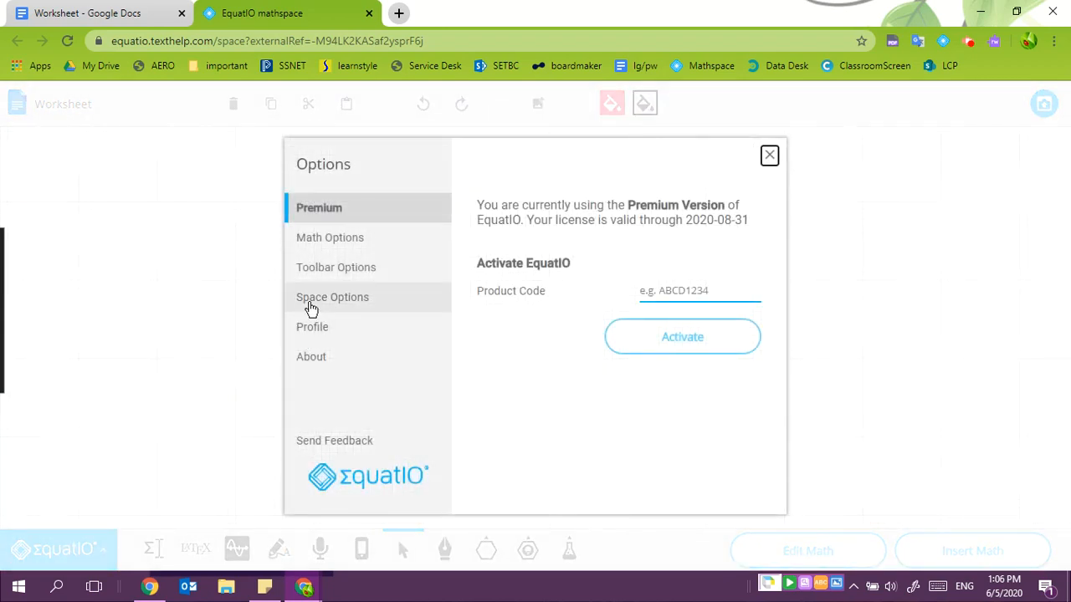
click(311, 309)
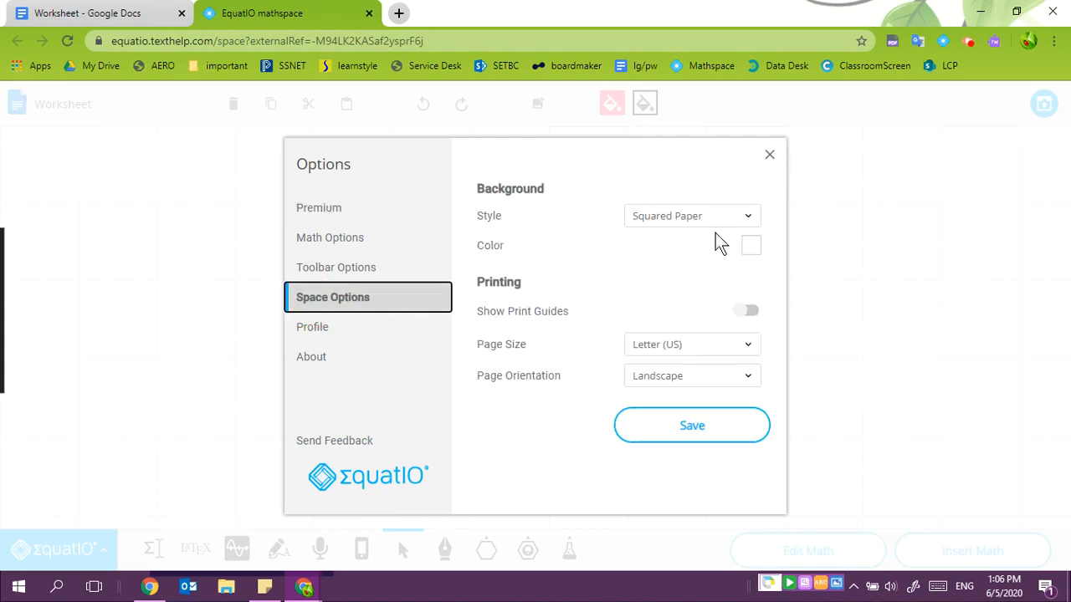
click(747, 220)
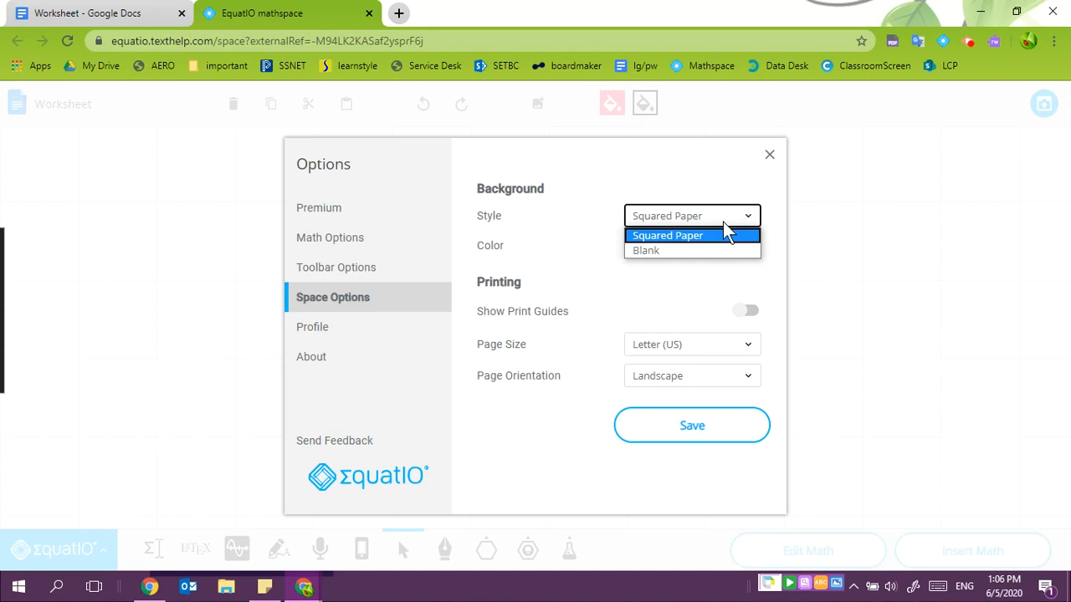
click(711, 251)
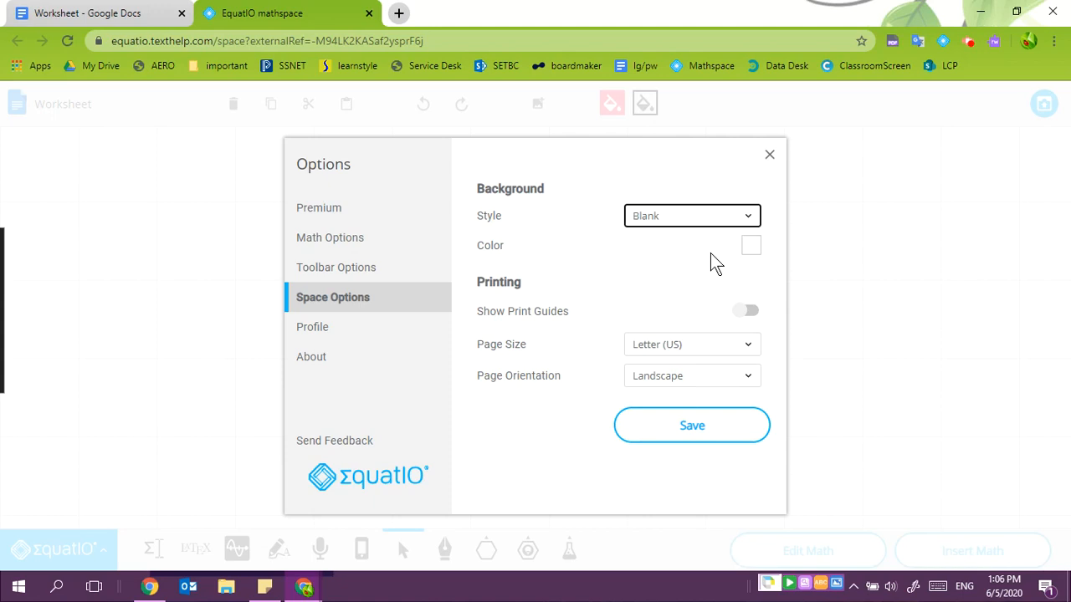
Set the mathspace background color to pale yellow FFF79A and save the space options.
click(751, 245)
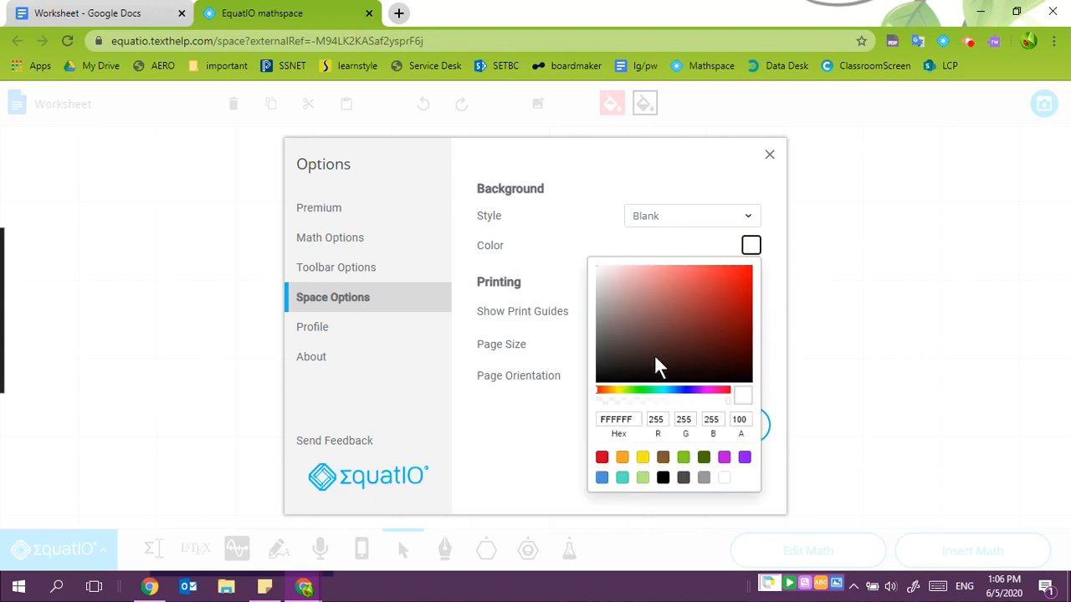
click(642, 458)
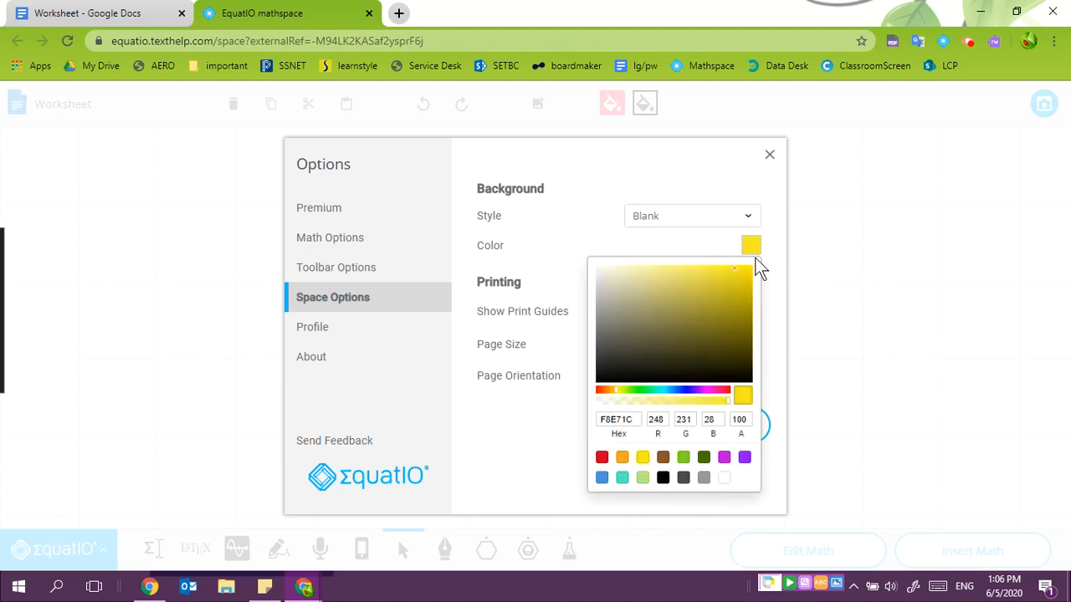
click(699, 269)
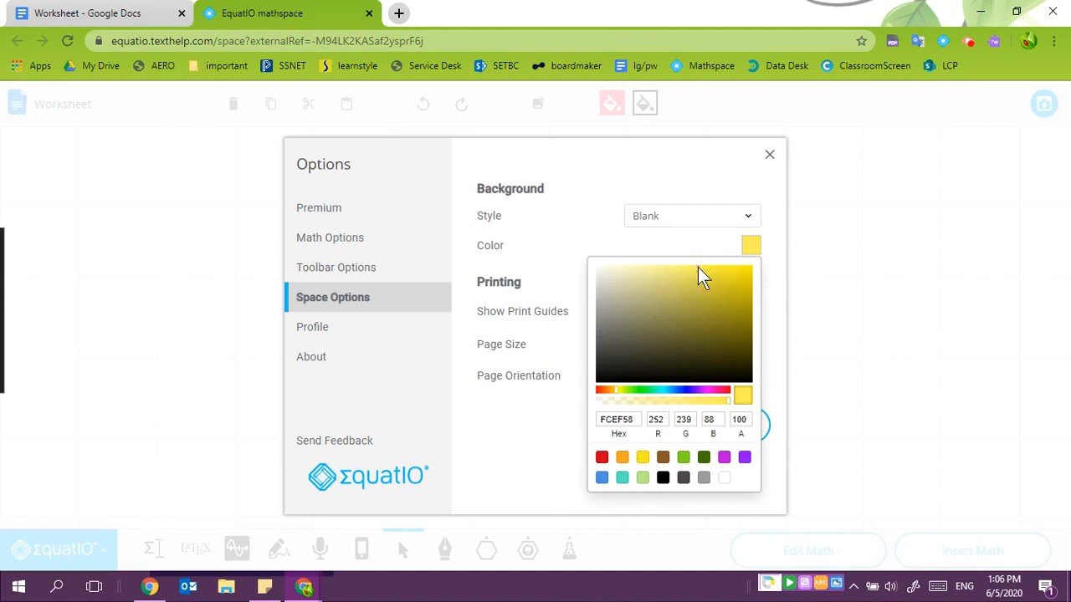
click(658, 268)
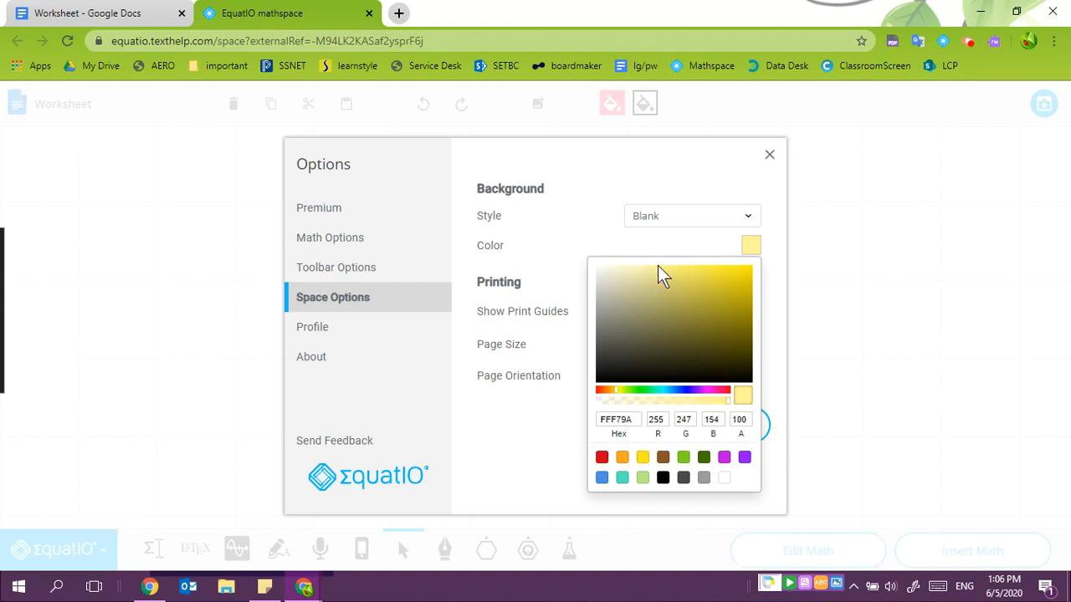
click(557, 268)
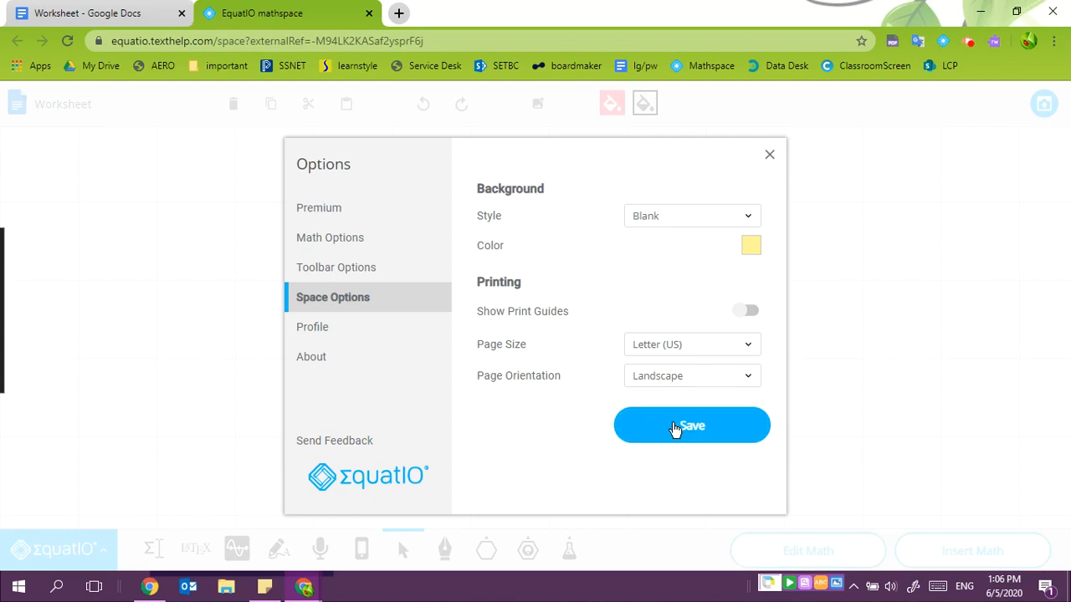
click(674, 425)
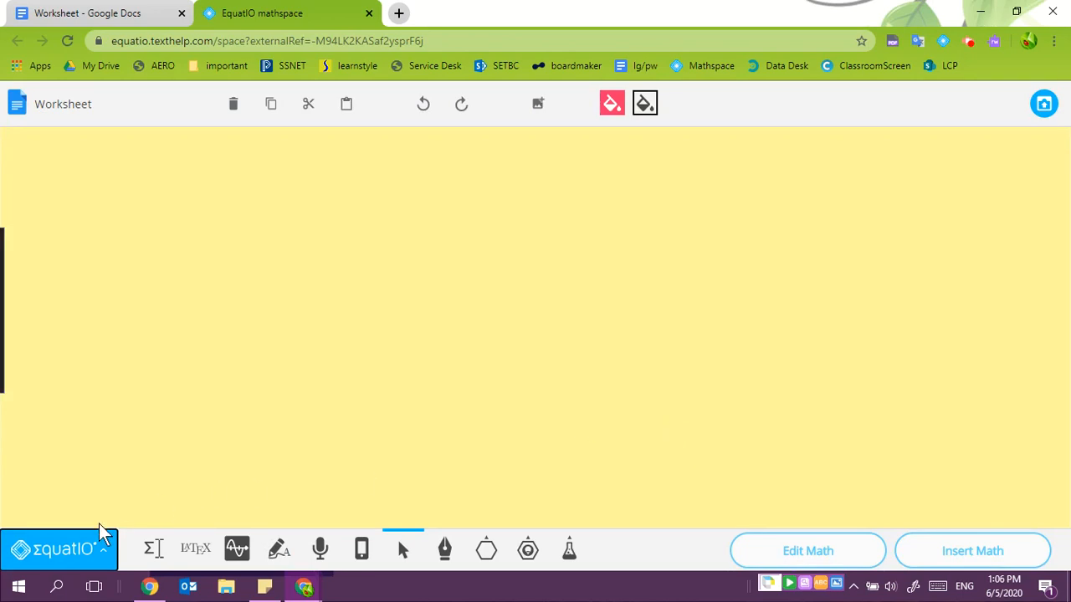
Set the mathspace background style to Squared Paper in the space options and save.
click(66, 552)
click(70, 381)
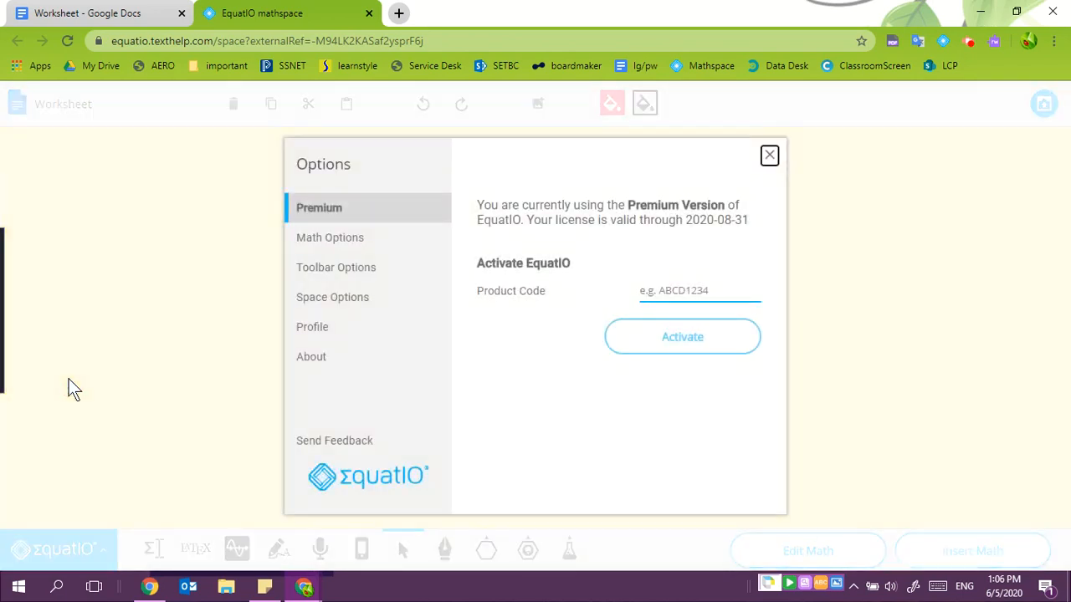
click(346, 296)
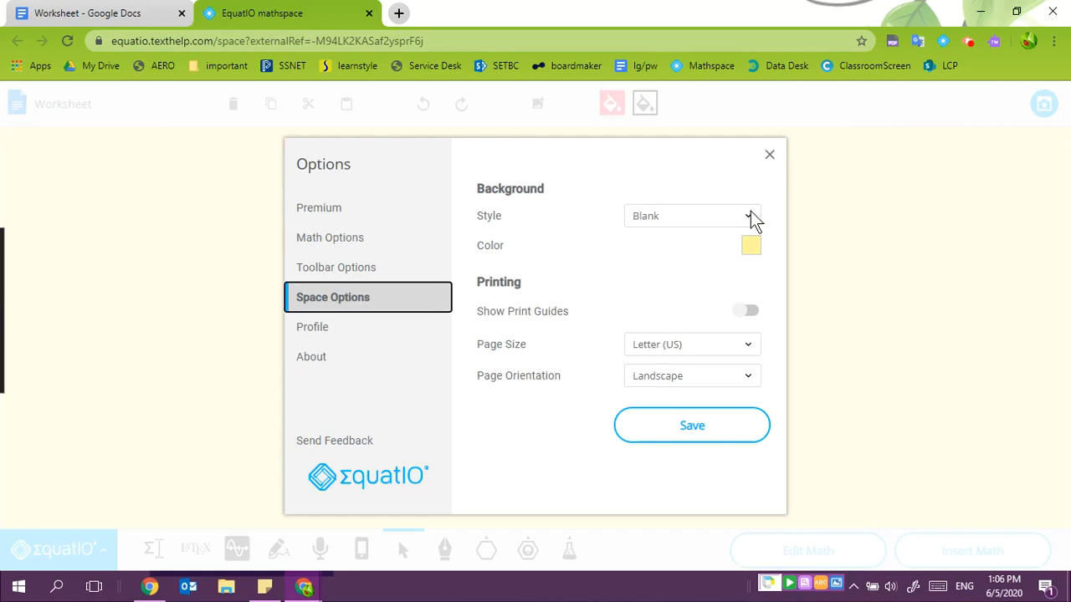
click(748, 217)
click(686, 233)
click(692, 428)
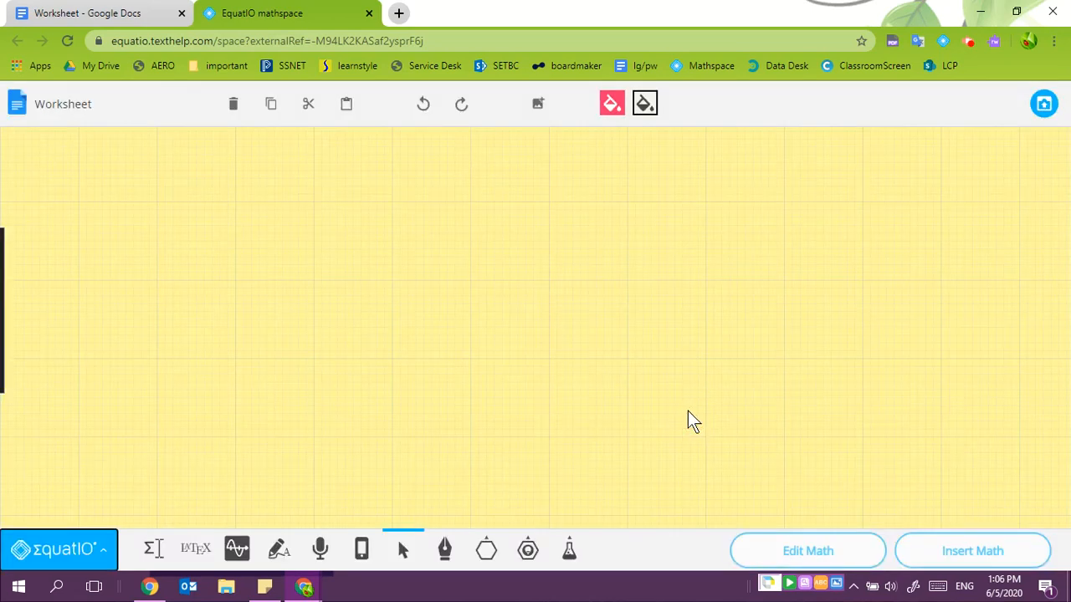
Enter "Represent" as math in the equation editor and start a second line.
click(154, 550)
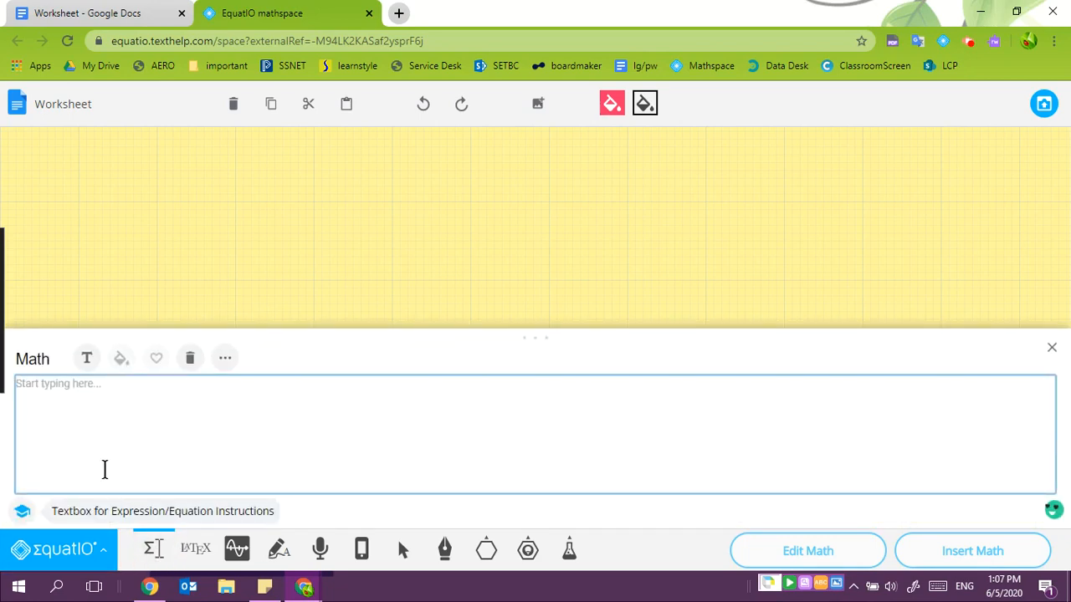
text(Re)
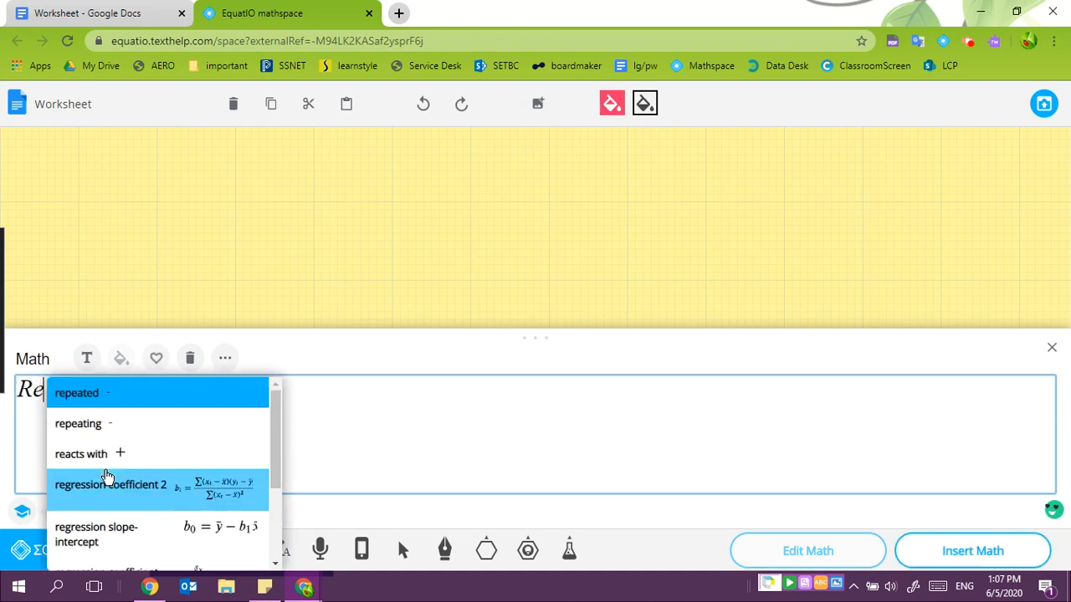
text(present)
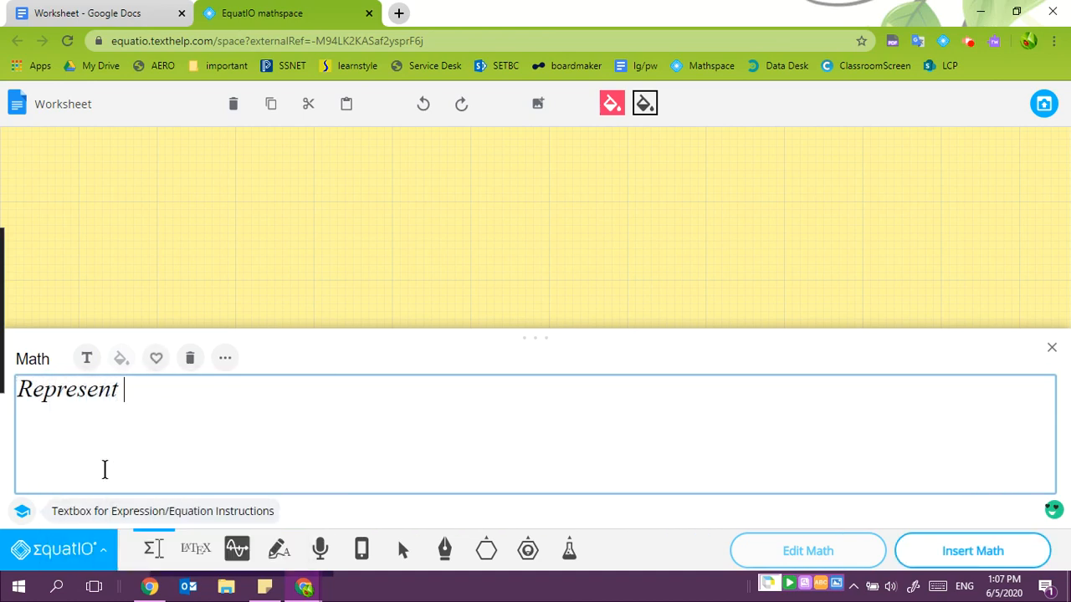
key(Return)
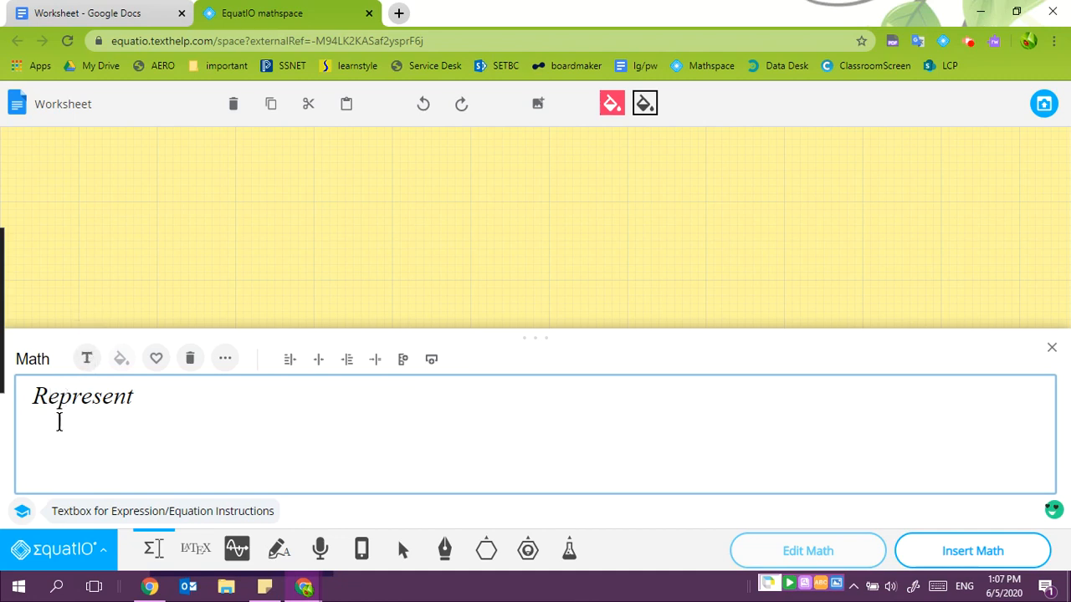
Add "Represent" as plain text on the second line, using the predicted text command.
click(86, 360)
text(te)
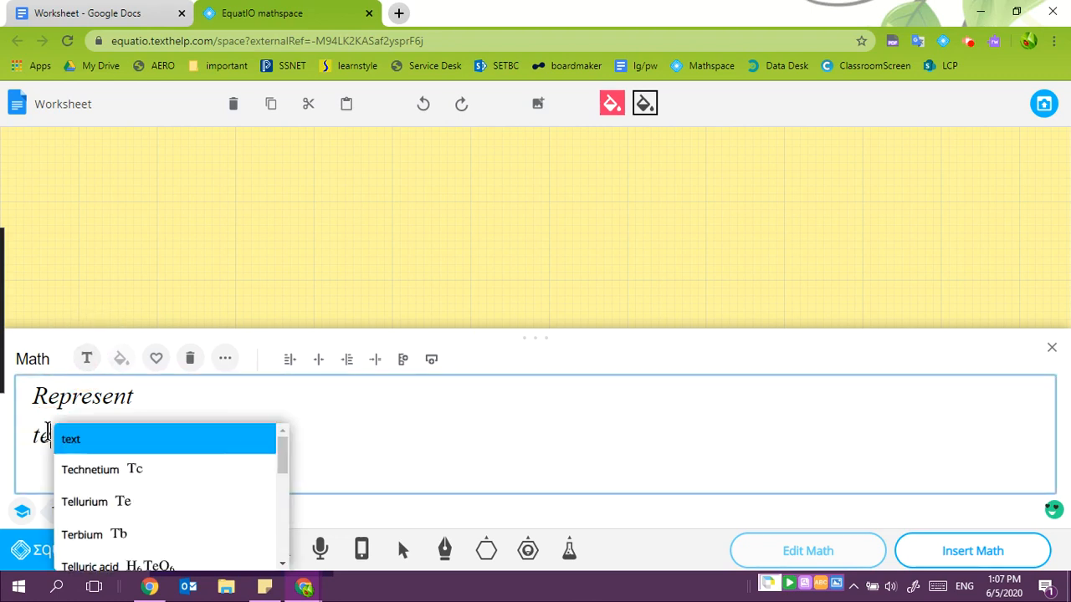
click(73, 443)
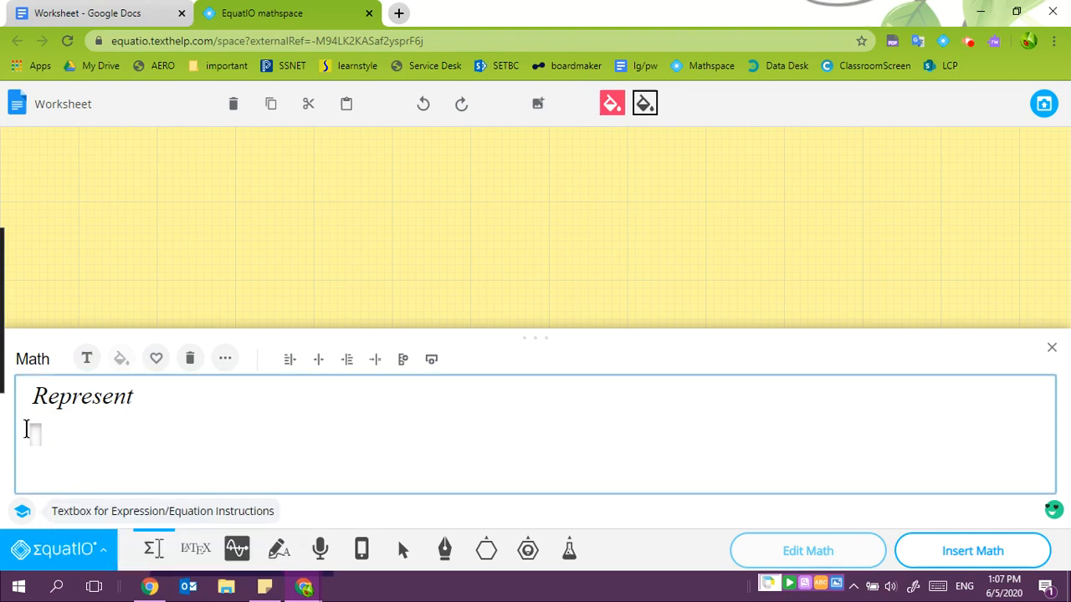
click(35, 433)
text(Represent)
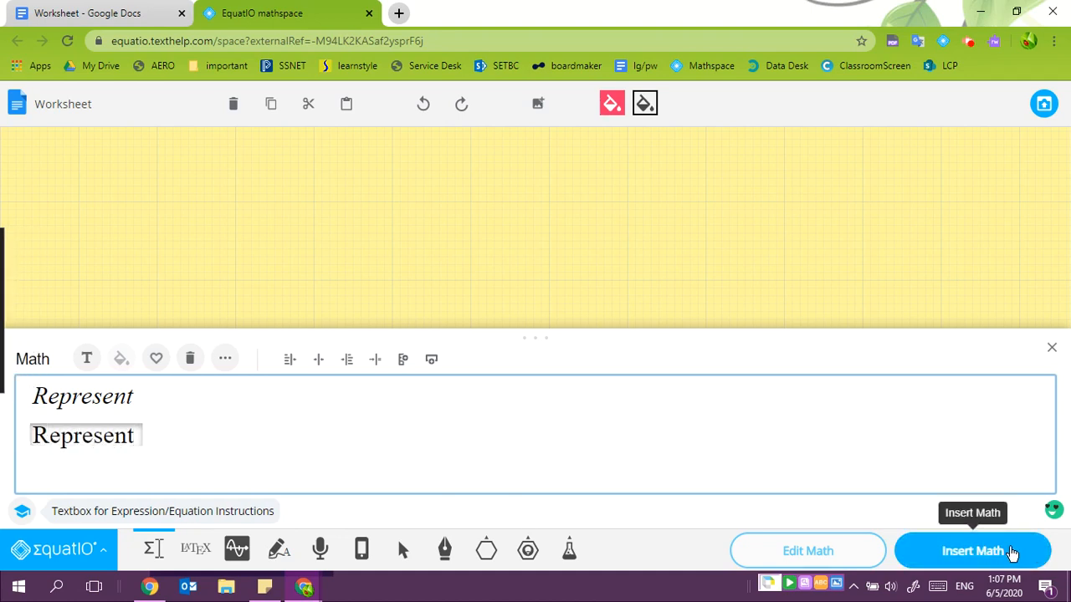
Insert both "Represent" lines near the canvas's upper-left corner and have them read aloud.
click(962, 549)
click(151, 547)
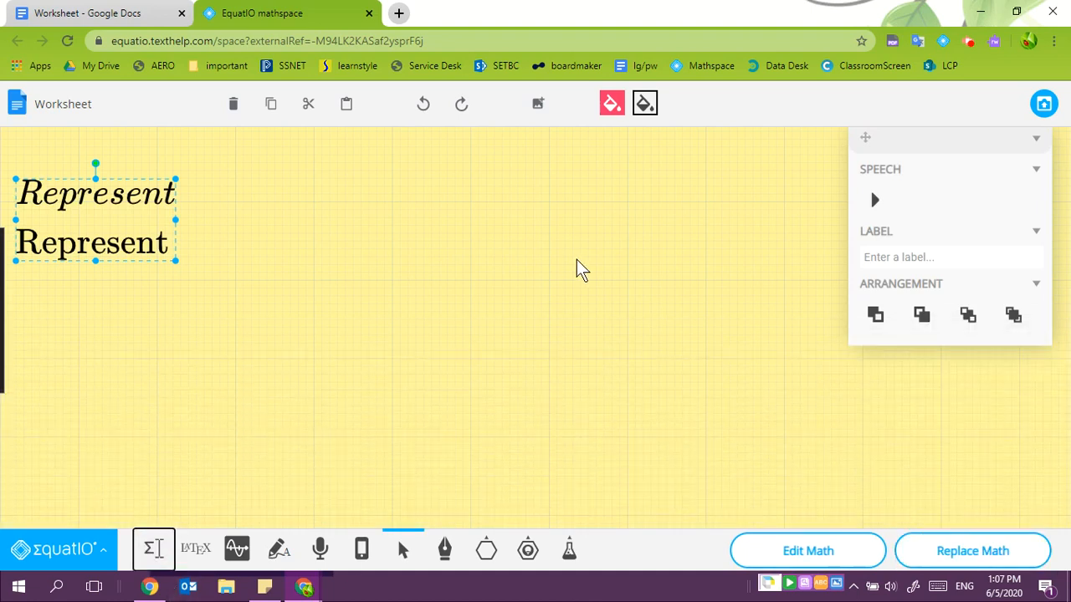
drag(76, 204, 114, 194)
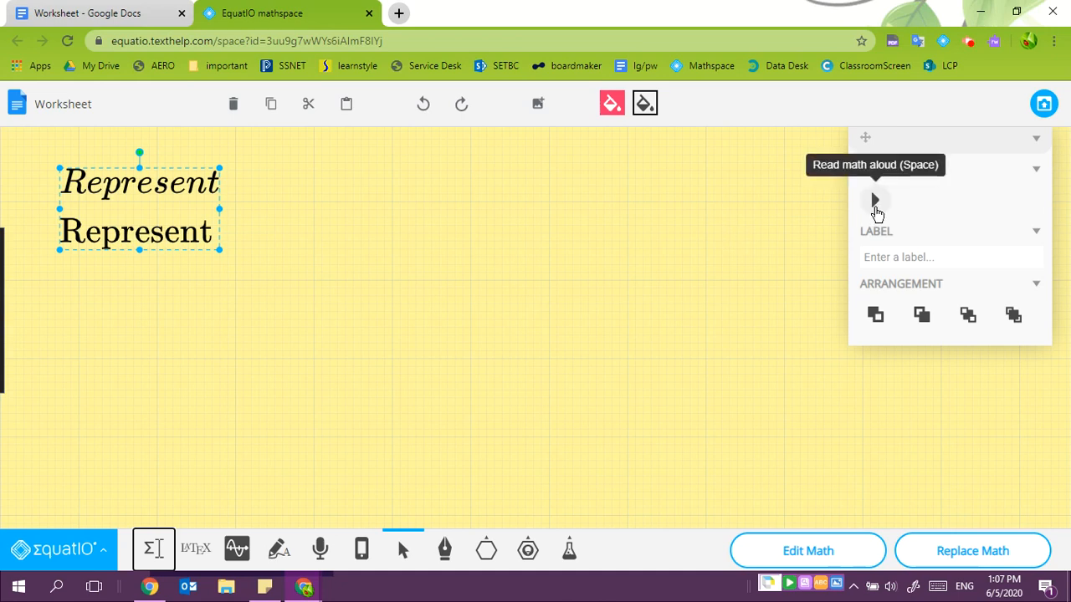
click(875, 200)
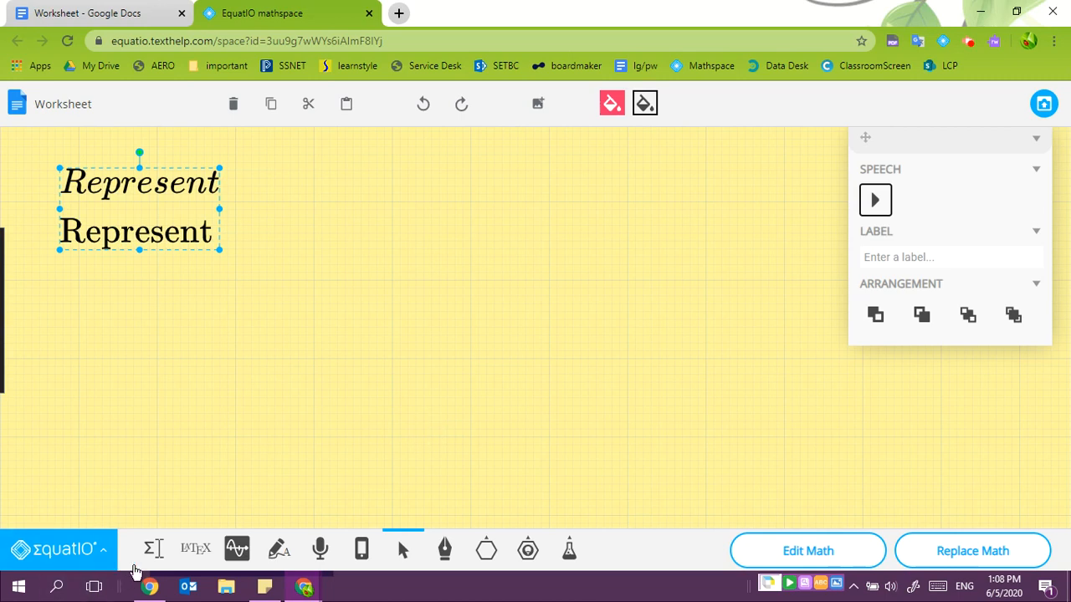
Reopen the inserted math in the equation editor and clear both "Represent" lines.
click(143, 552)
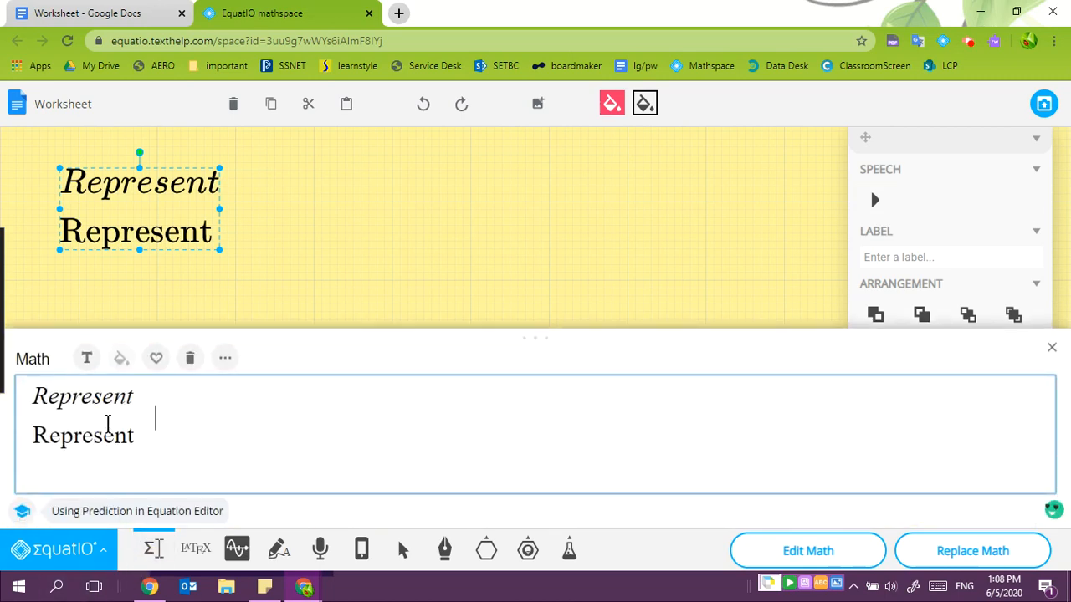
key(BackSpace)
key(BackSpace)
key(BackSpace)
key(BackSpace)
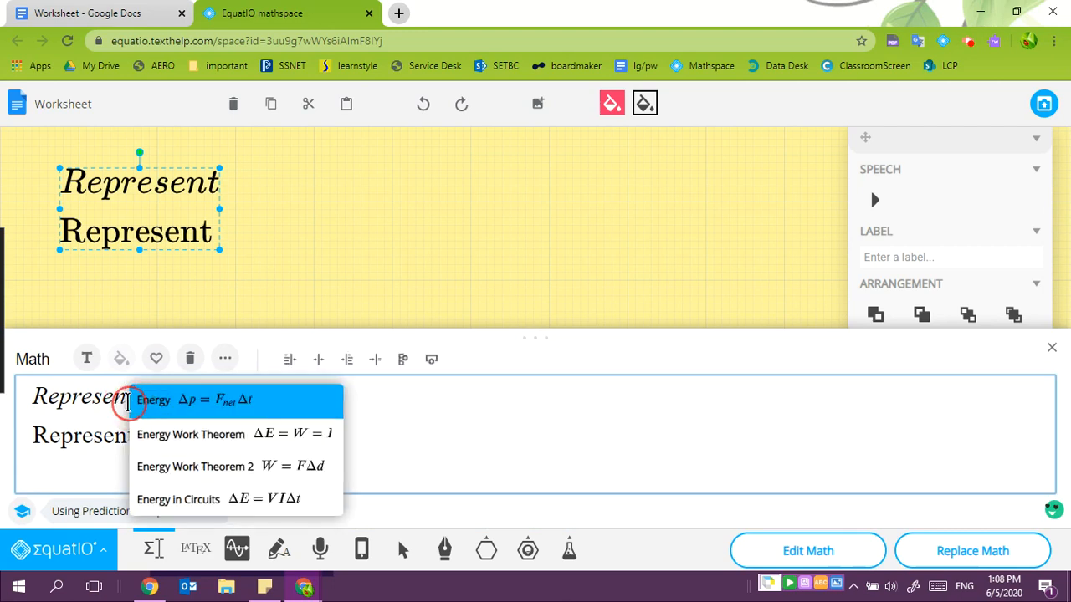
key(BackSpace)
key(BackSpace)
key(BackSpace)
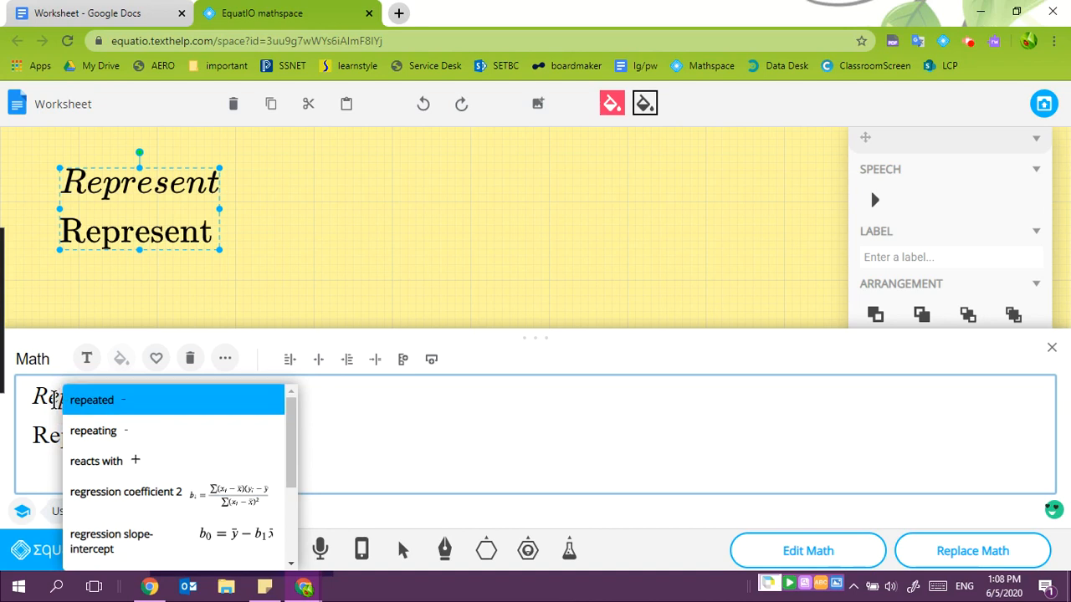
click(369, 411)
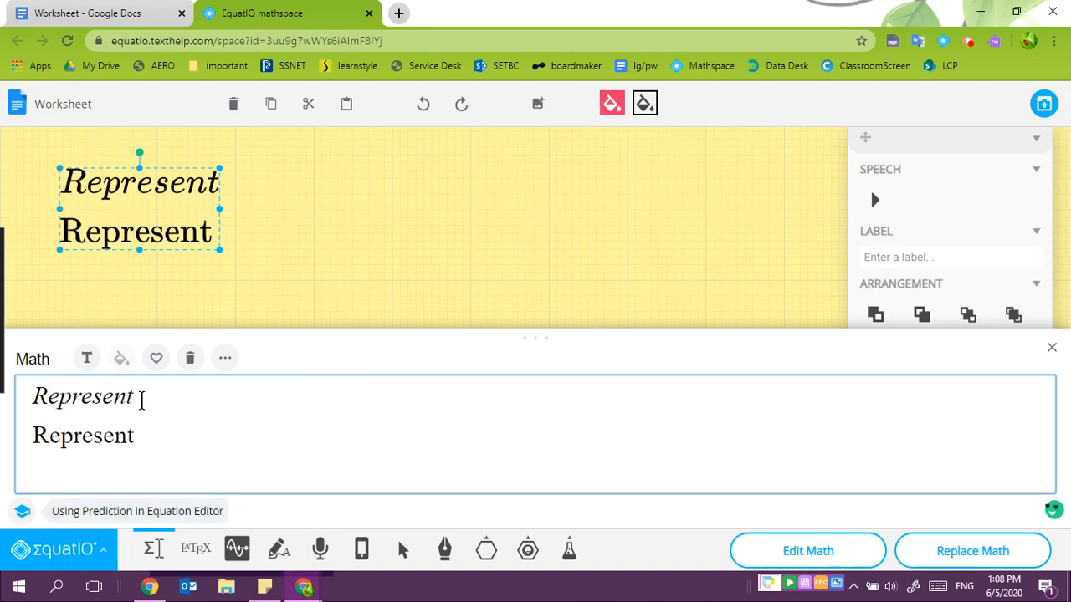
drag(140, 397, 17, 387)
key(BackSpace)
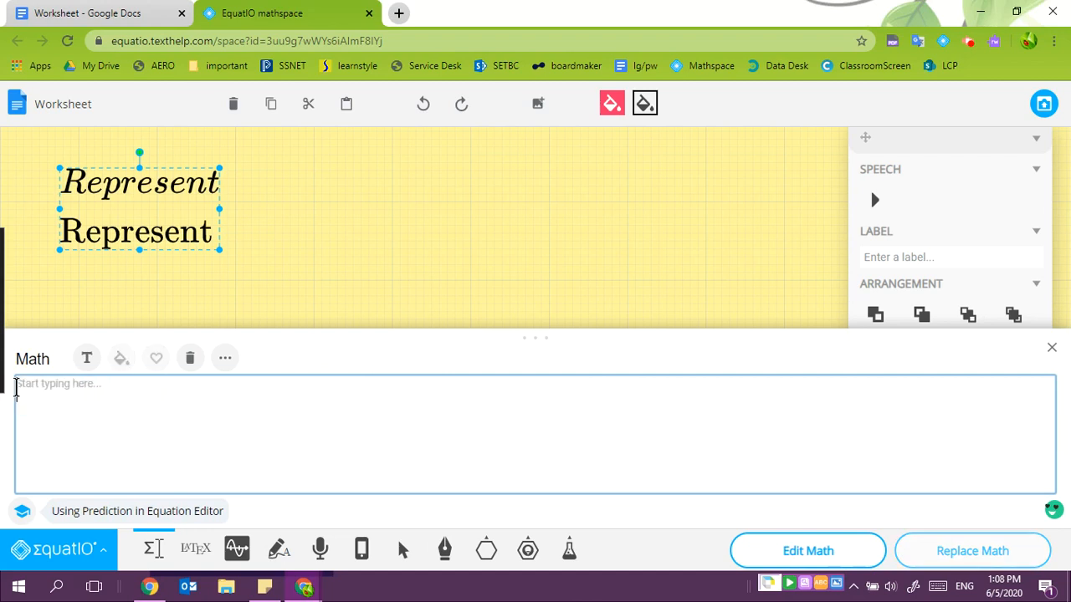
Enter "Represent the fraction" as plain text in the equation editor, using the text command.
text(Te)
key(BackSpace)
key(BackSpace)
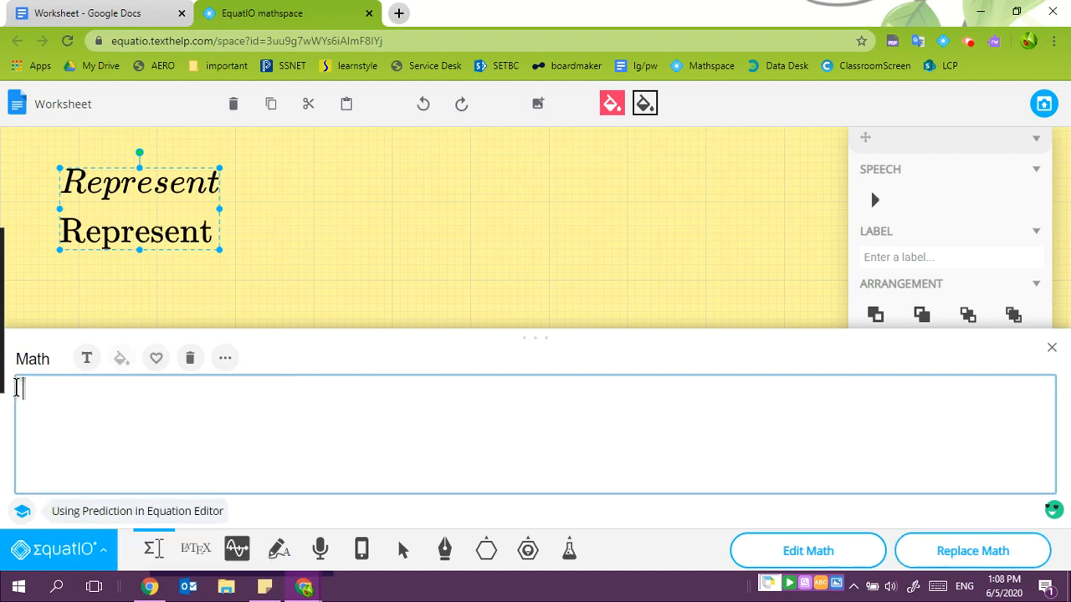
text(Repr)
text(esent)
key(BackSpace)
key(BackSpace)
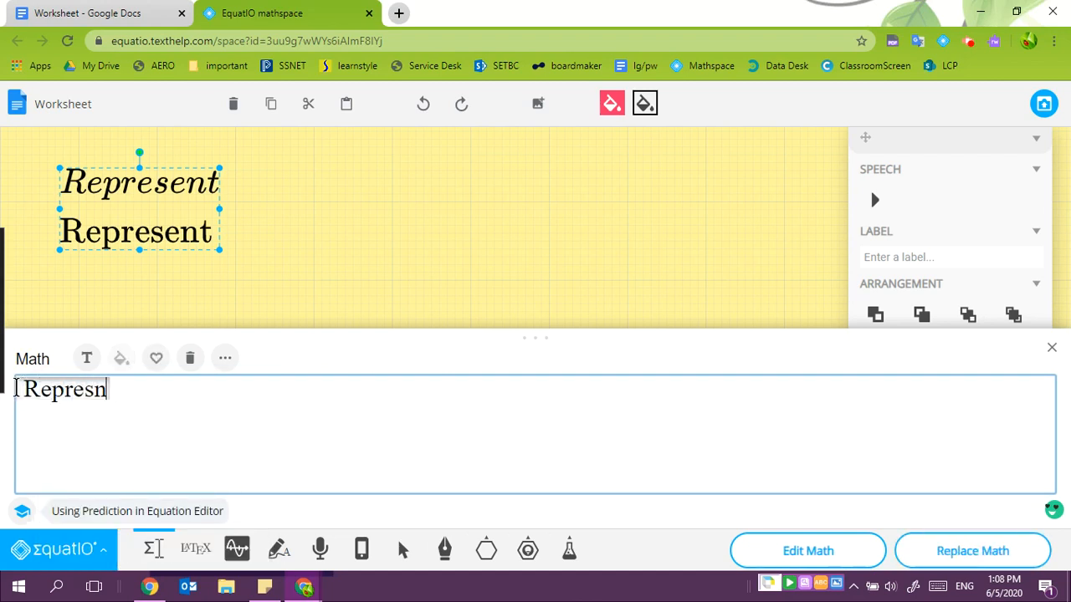
text(ent the fraction)
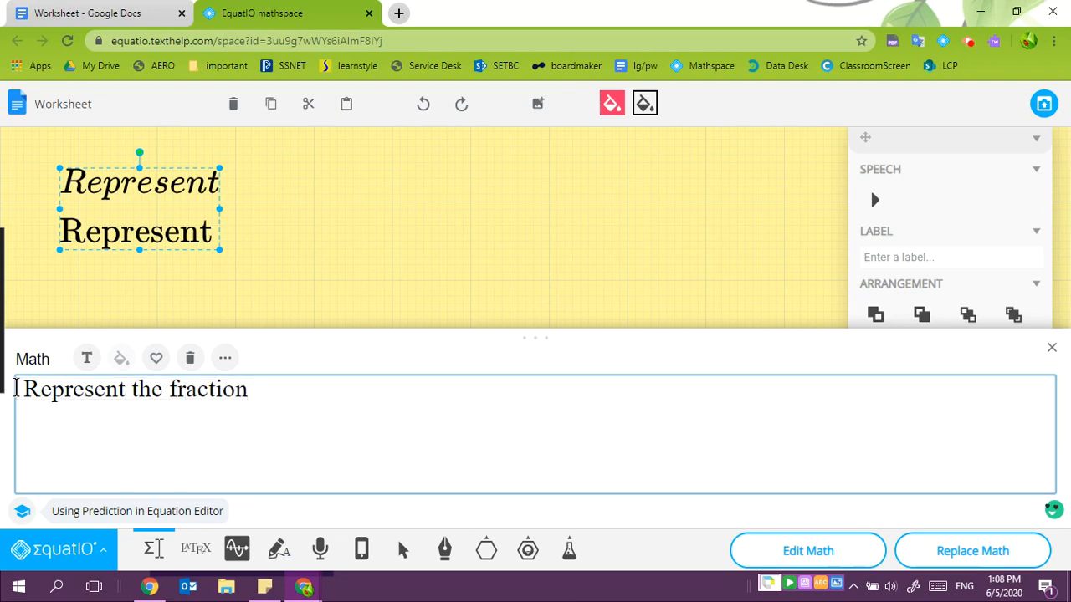
Add the fraction 7/10 as math after the words "Represent the fraction".
text(7)
key(BackSpace)
text(7/10)
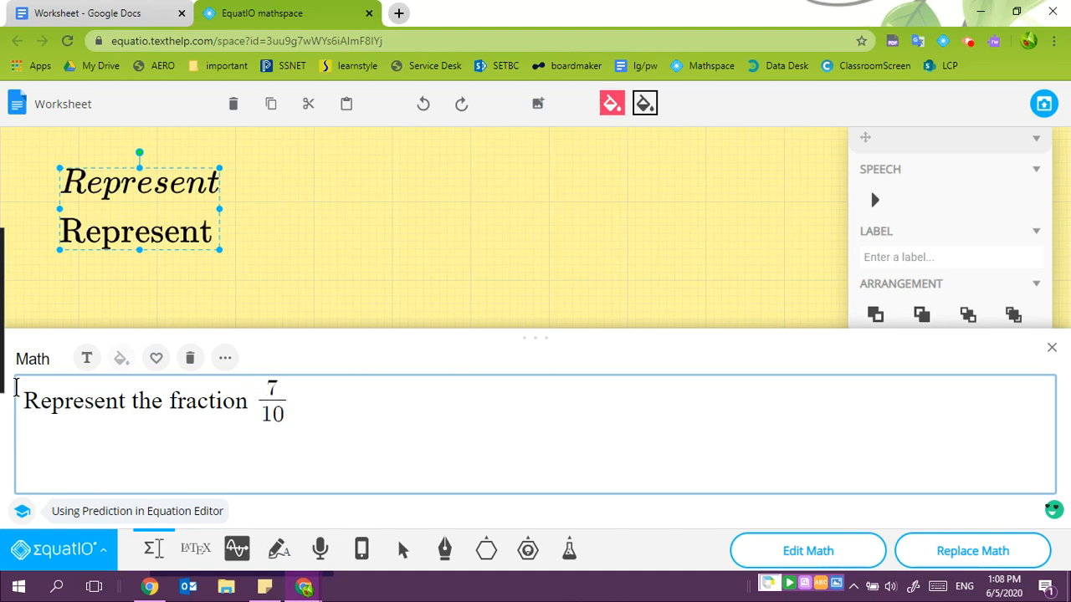
Continue the question after the 7/10 fraction with the plain text "with a fraction bar, a percent, ration, on a hundreds chart,".
text(te)
key(BackSpace)
key(BackSpace)
text(with)
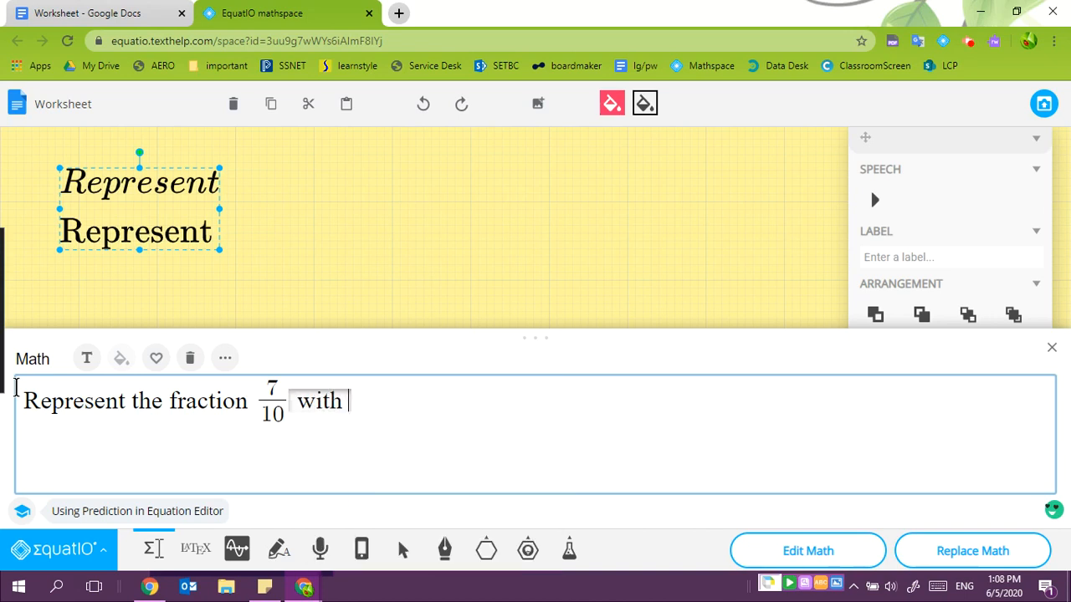
text( a fractio)
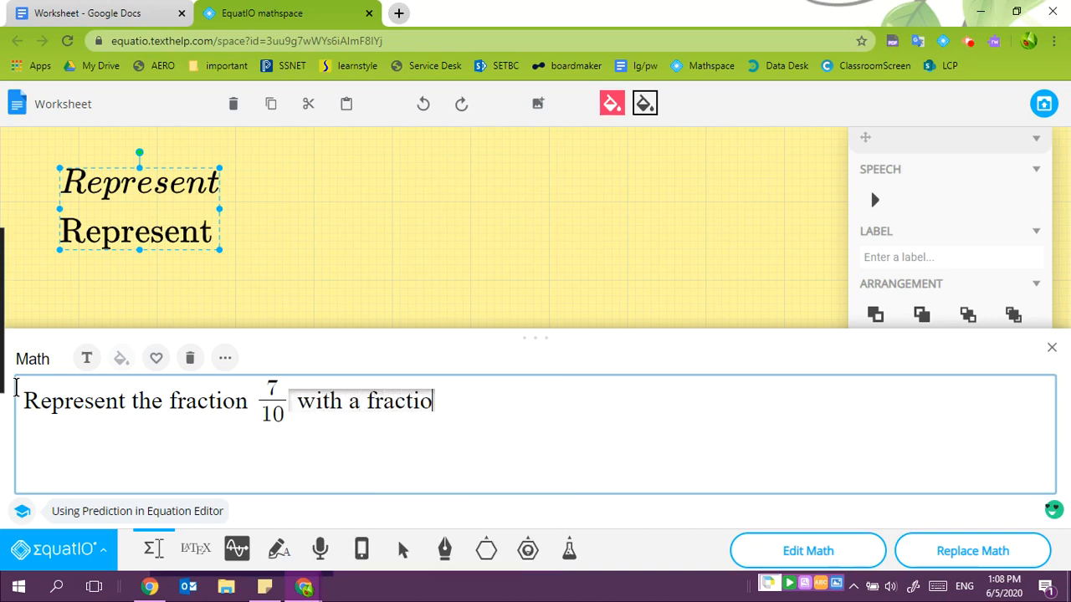
text(n bar, a p)
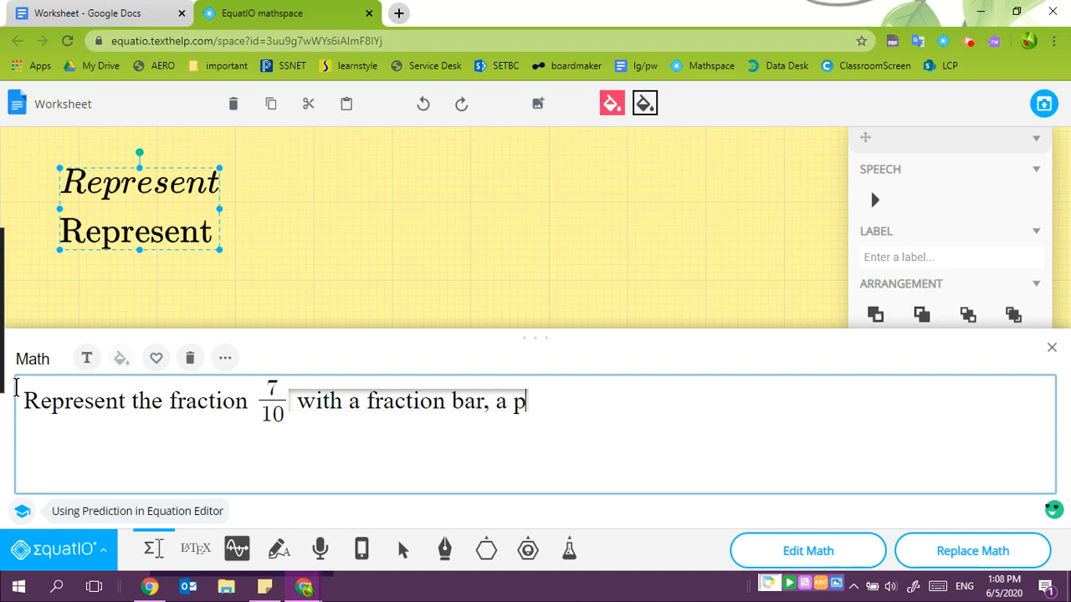
key(BackSpace)
text(er)
key(BackSpace)
key(BackSpace)
text(percent)
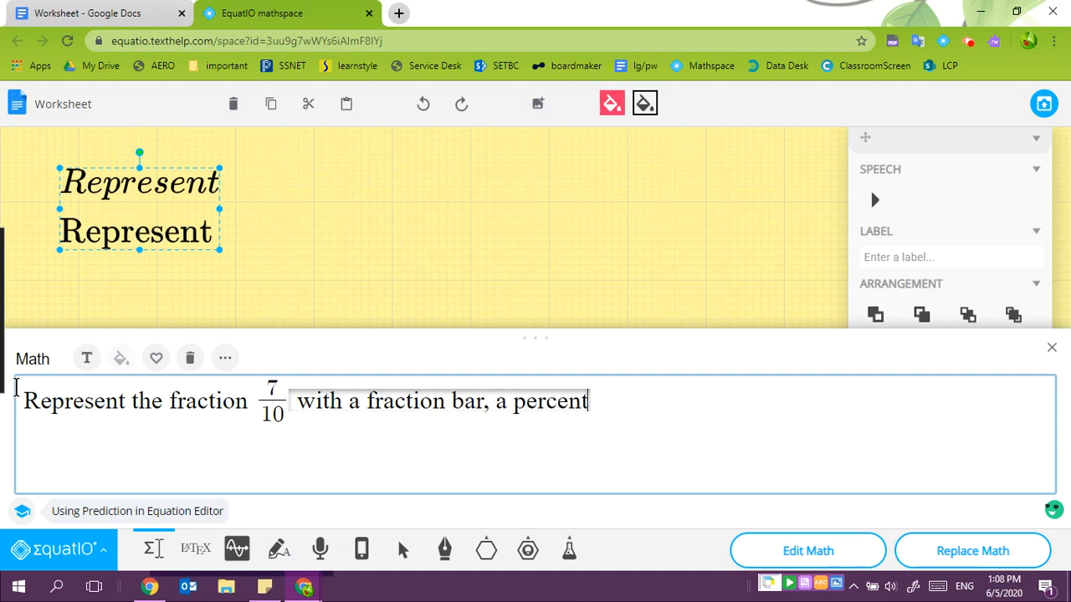
text(, ration)
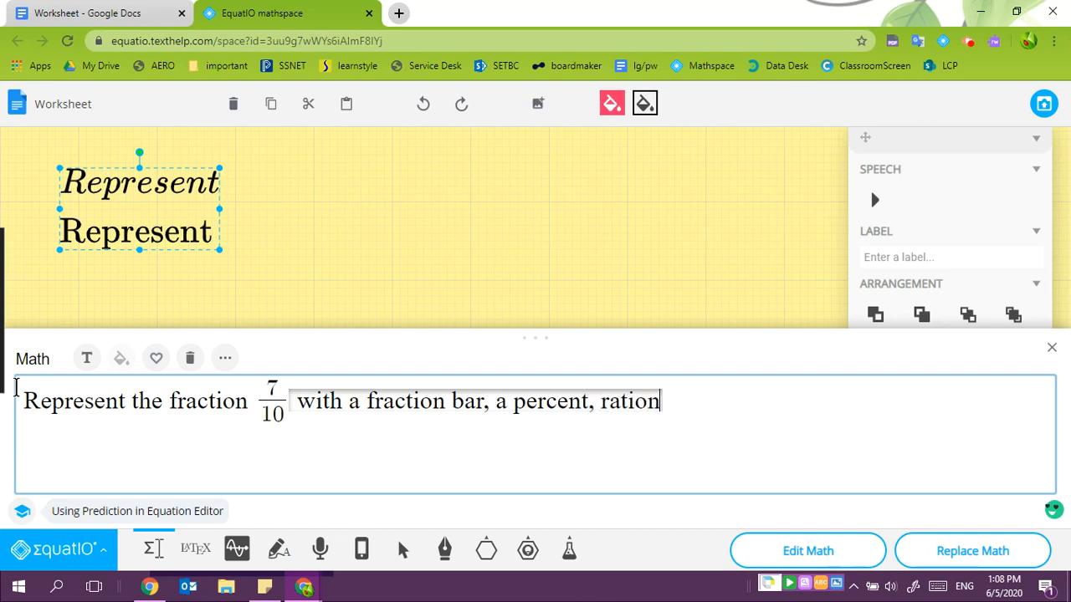
text(, on a hundred)
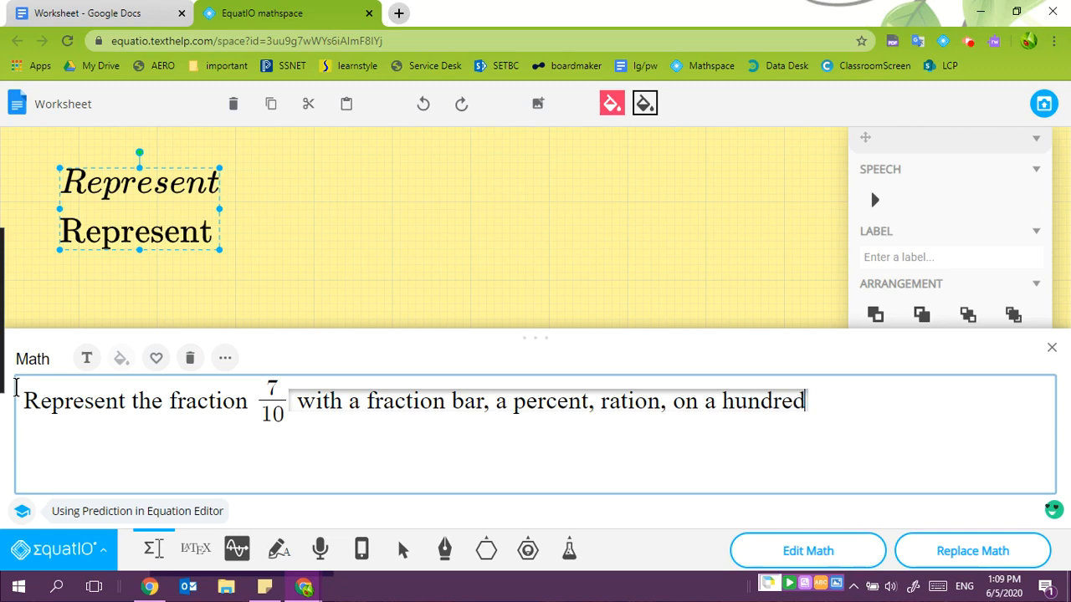
text(s char)
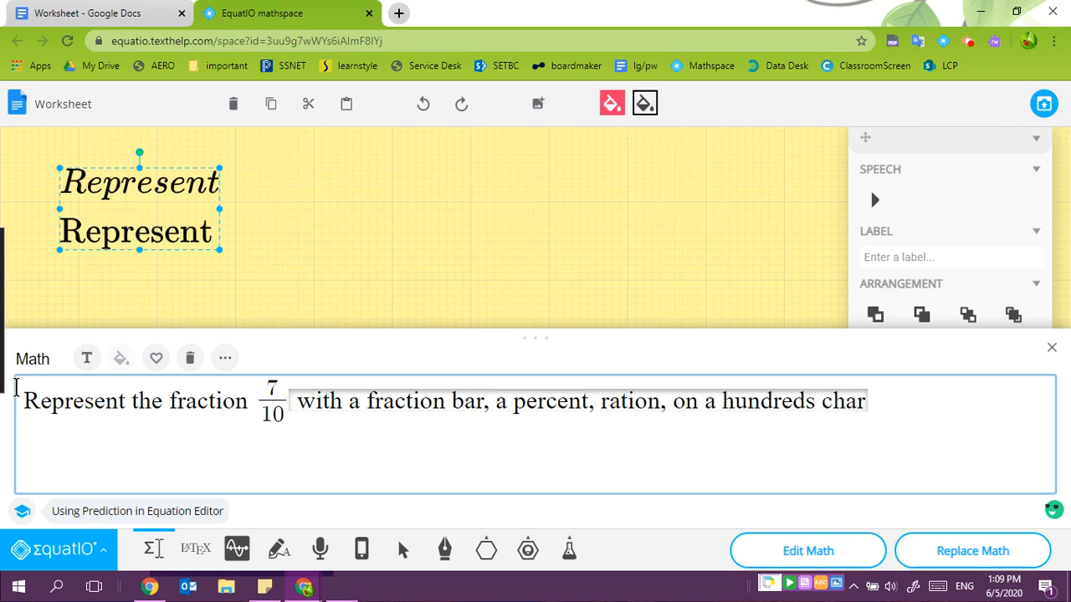
text(t,)
click(898, 392)
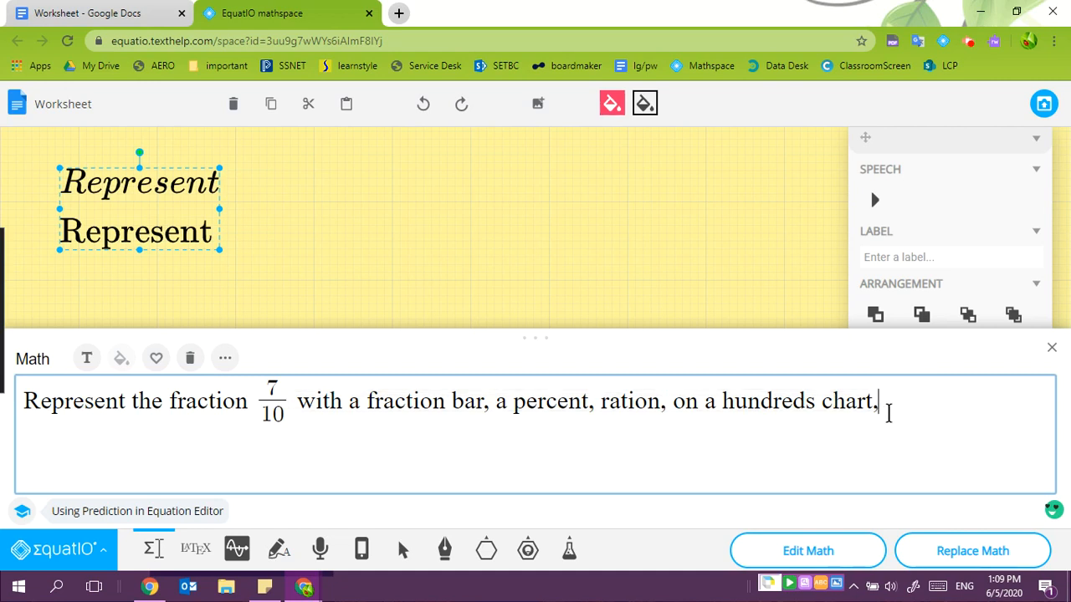
Add a second text line "on a number line and with money." and replace the math on the canvas with the full question.
key(Return)
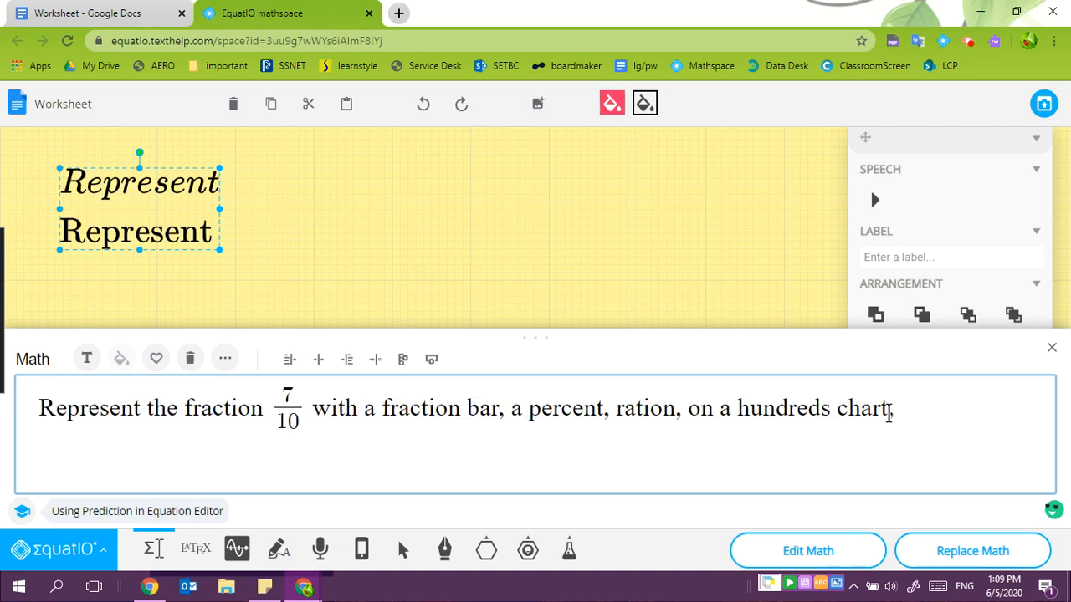
click(90, 361)
text(on)
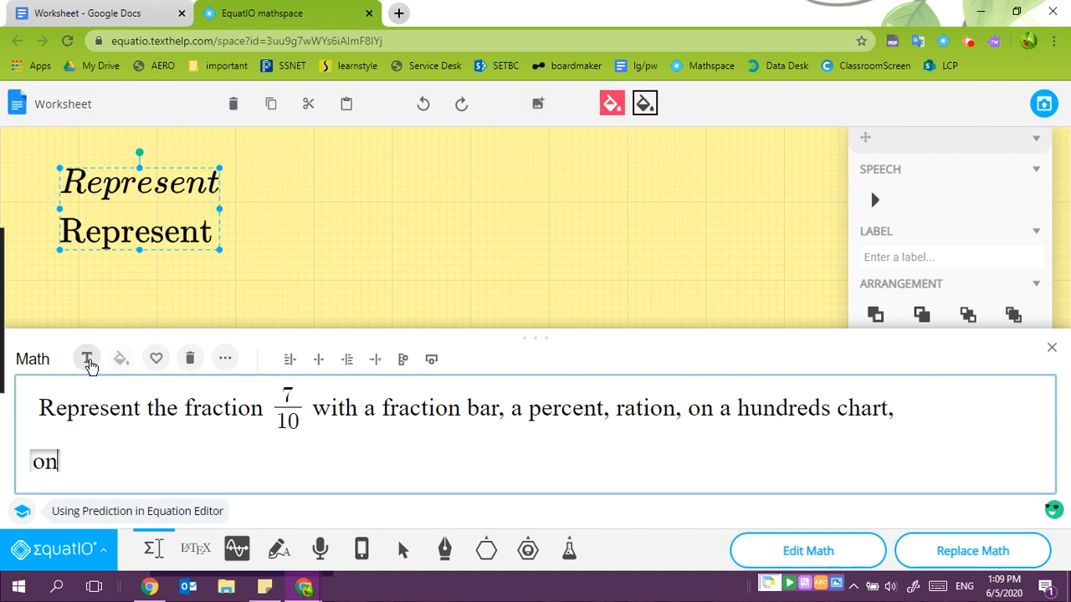
text( a number lin)
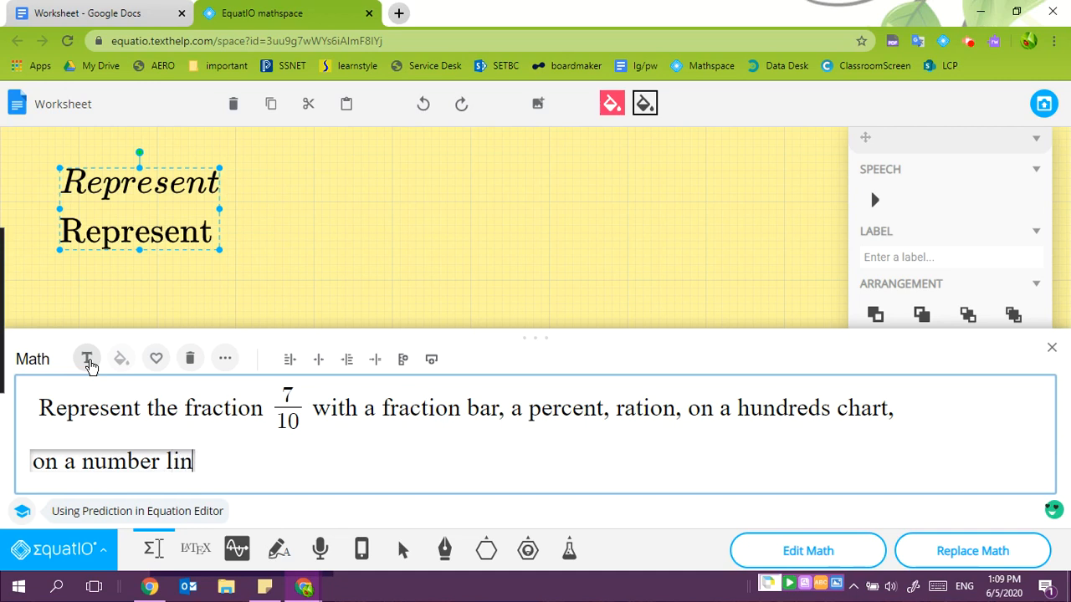
text(e and with money.)
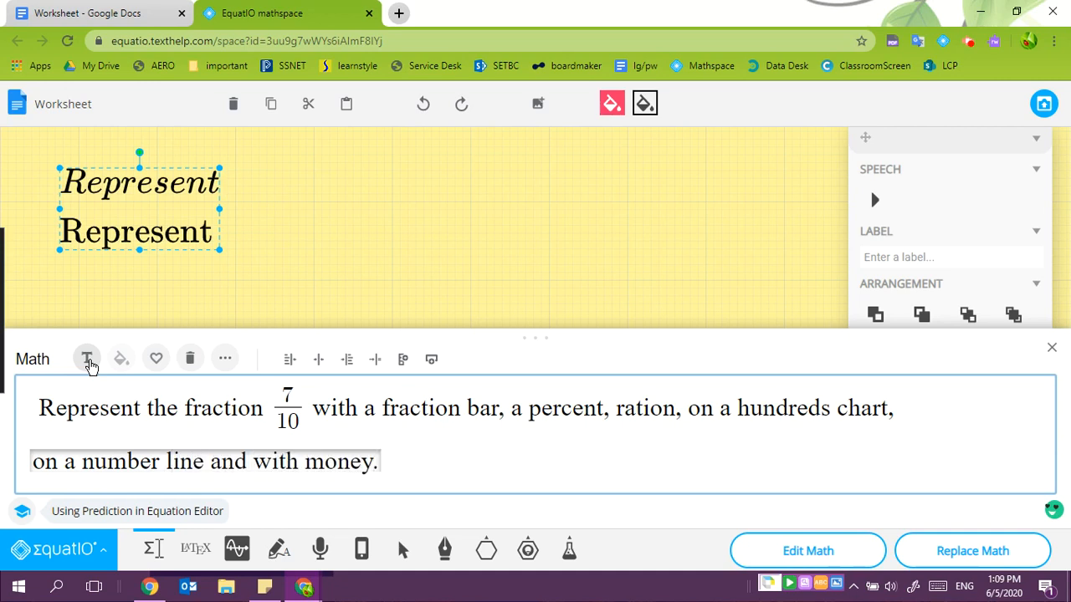
click(949, 556)
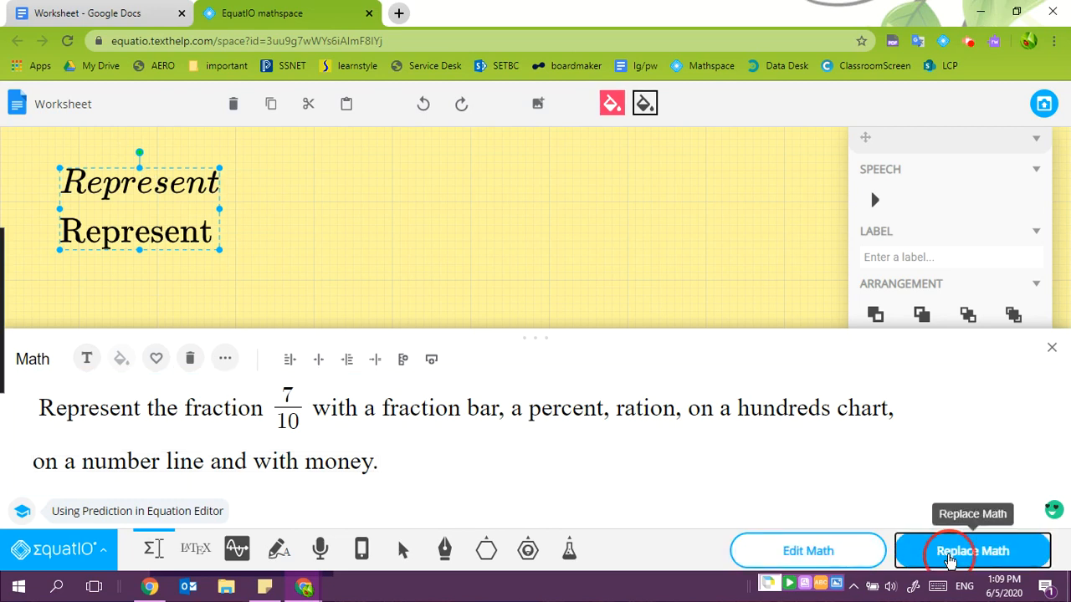
click(148, 552)
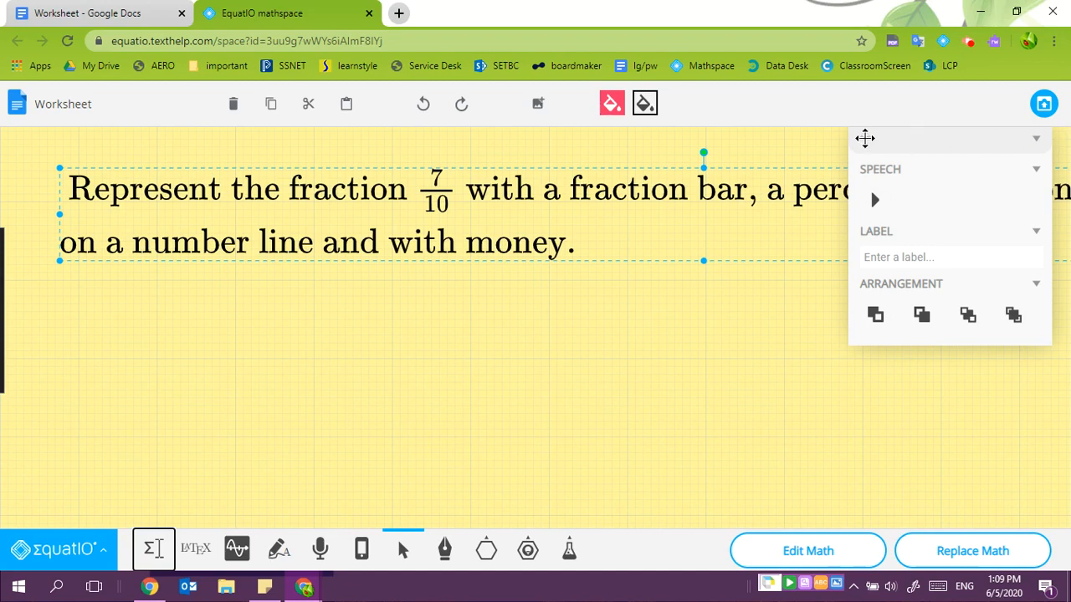
Collapse the floating properties panel, keeping it near the canvas's upper-right corner, and shift the question closer to the upper-left corner.
drag(865, 138, 584, 373)
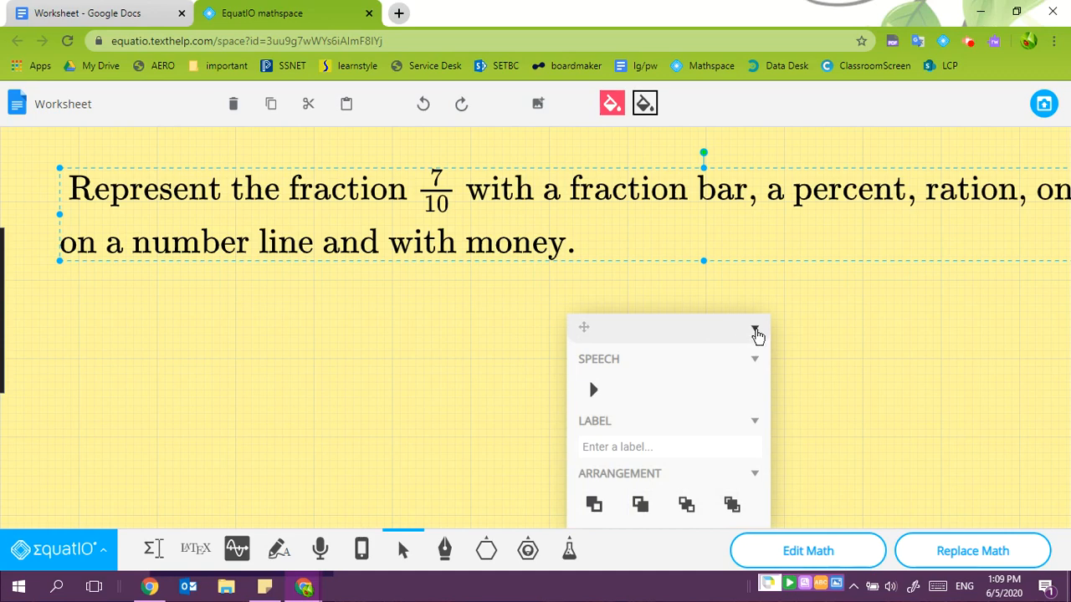
click(754, 329)
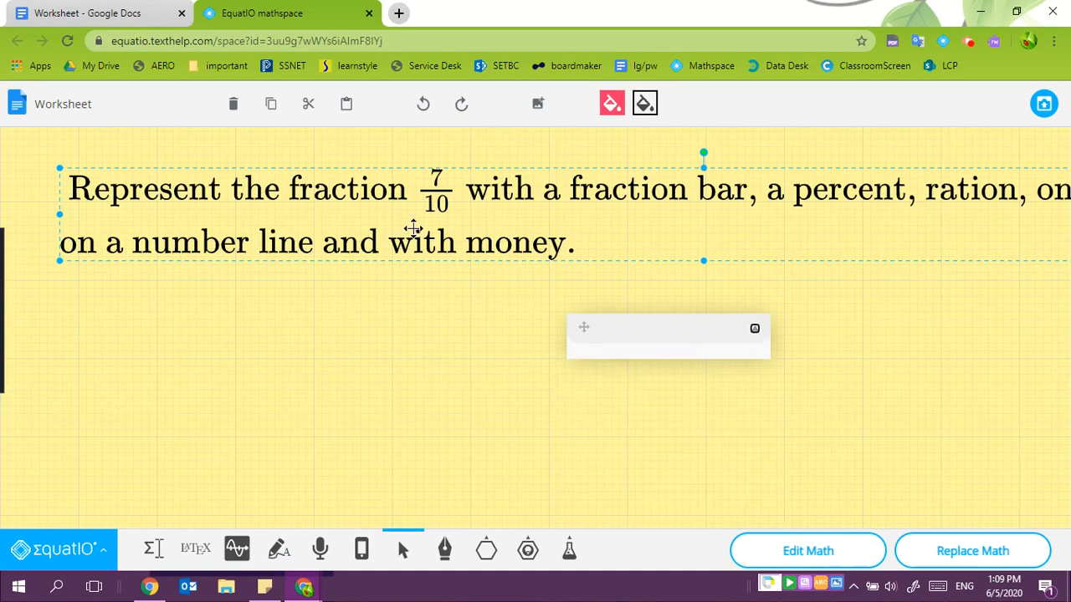
drag(413, 229, 373, 209)
drag(645, 339, 1004, 154)
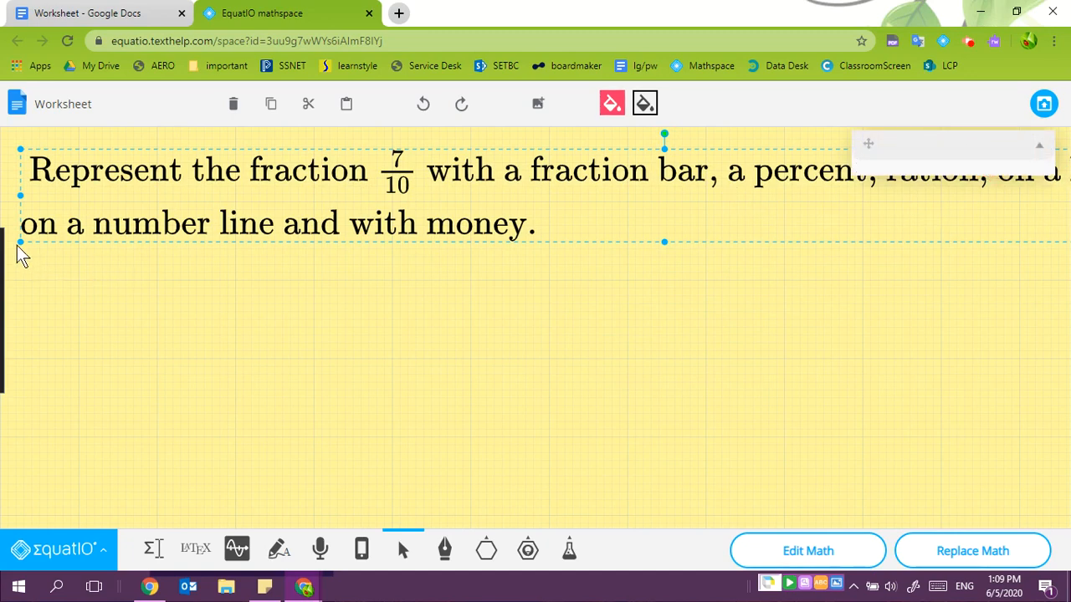
Scale the question down until both lines fit the canvas width, and align it in the canvas's upper-left corner.
drag(21, 242, 445, 223)
drag(545, 177, 109, 168)
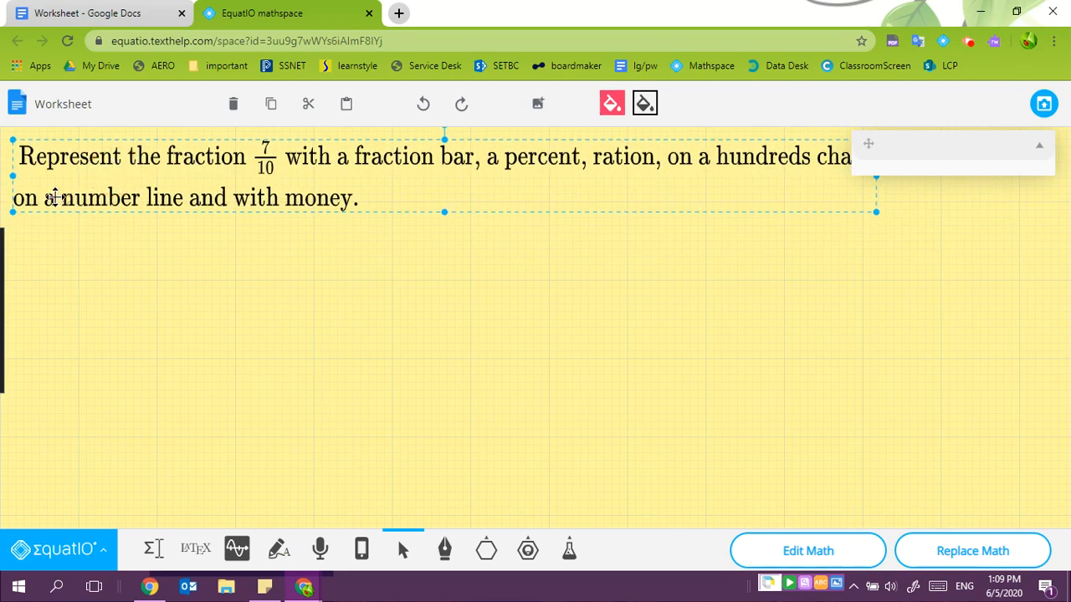
drag(13, 212, 34, 194)
drag(67, 149, 30, 148)
click(352, 346)
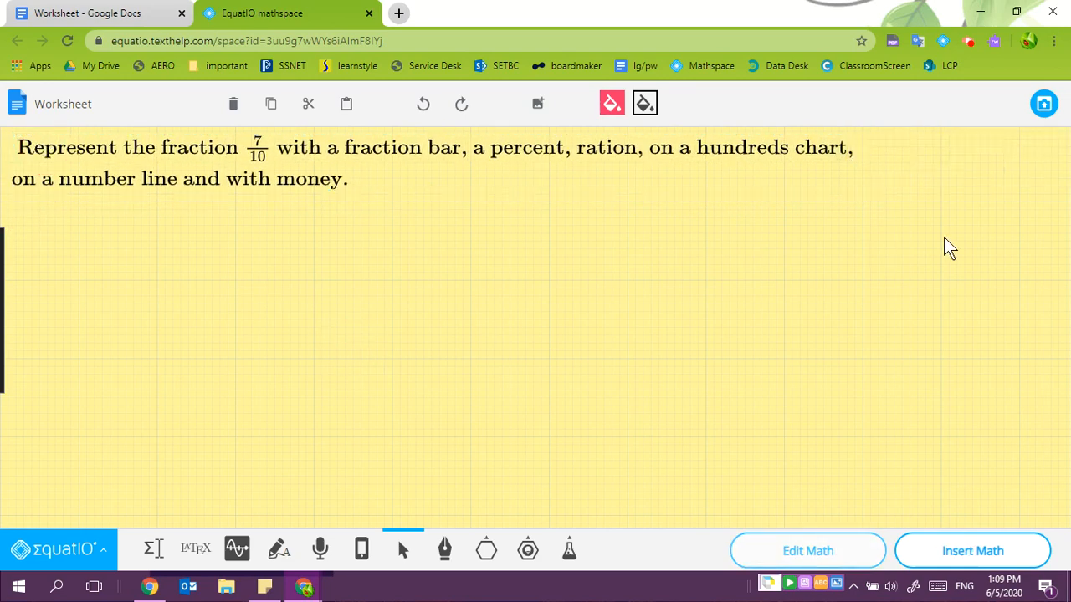
drag(337, 153, 347, 159)
click(449, 282)
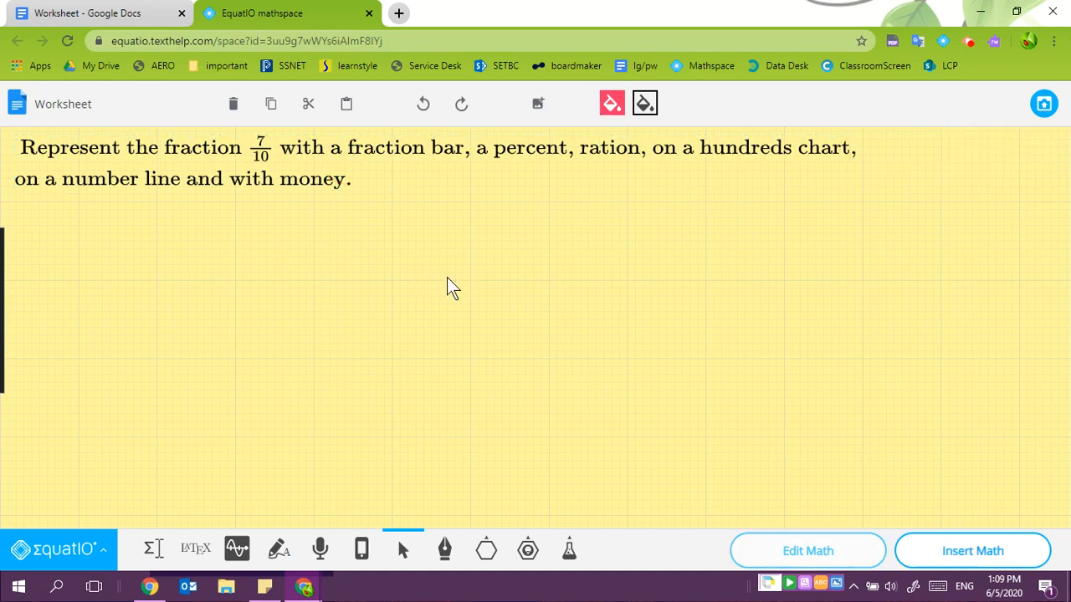
Draw a wide rectangle that covers the whole two-line question at the top of the canvas.
click(488, 554)
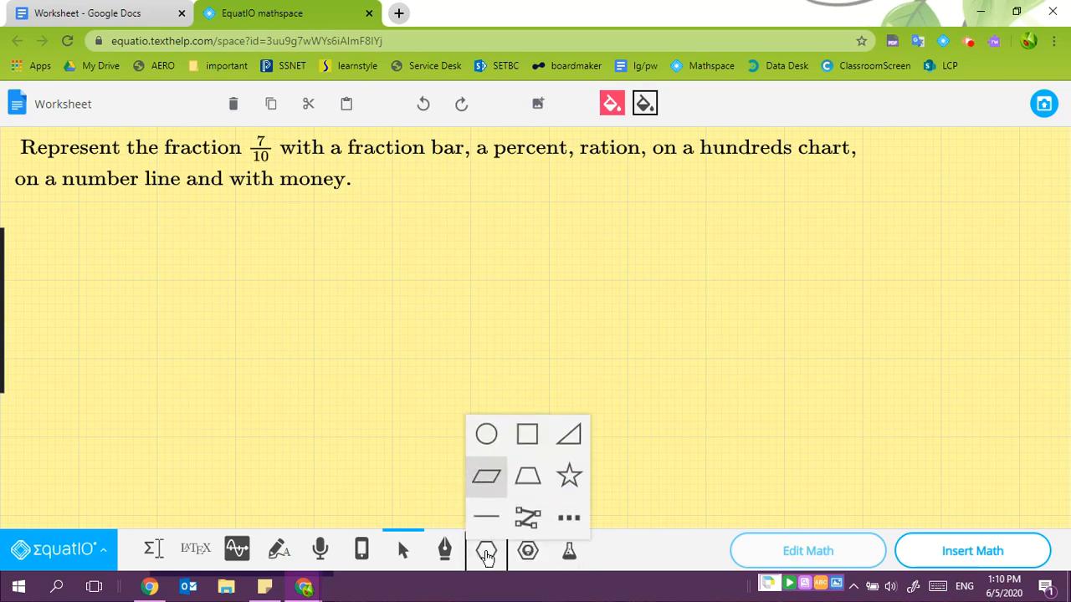
click(527, 422)
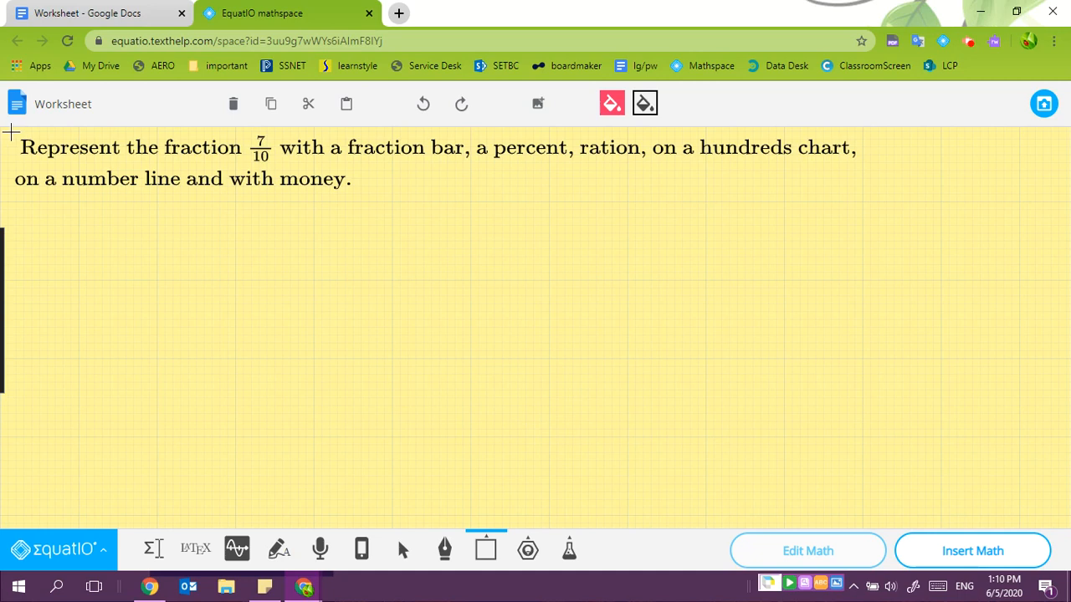
drag(9, 131, 917, 197)
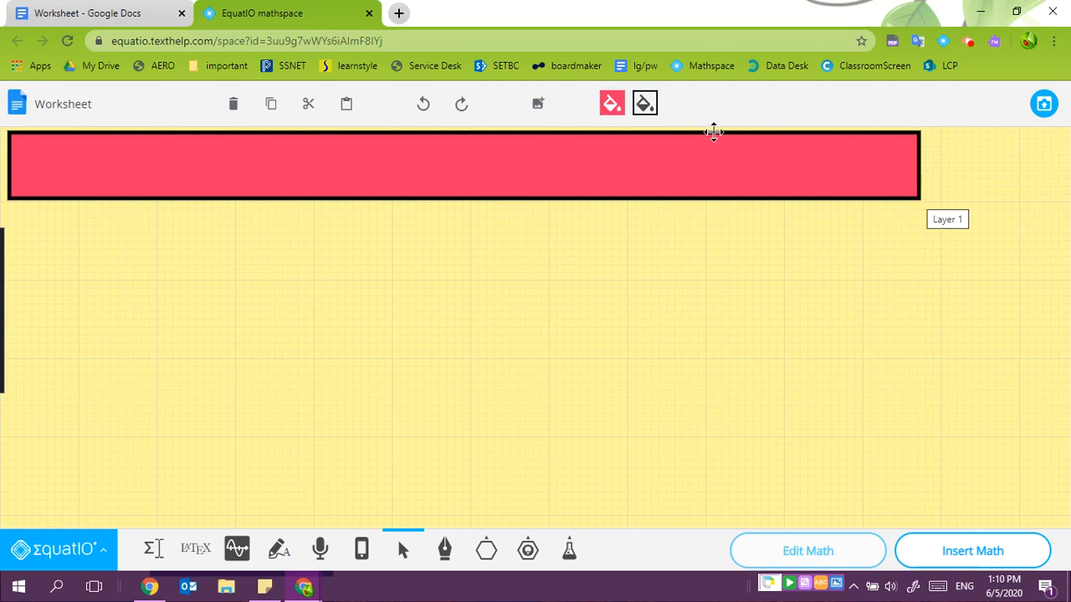
Try to recolor the pink rectangle's fill to green #7EFD32 with an alpha of 0.89 while it is not selected.
click(615, 109)
click(645, 107)
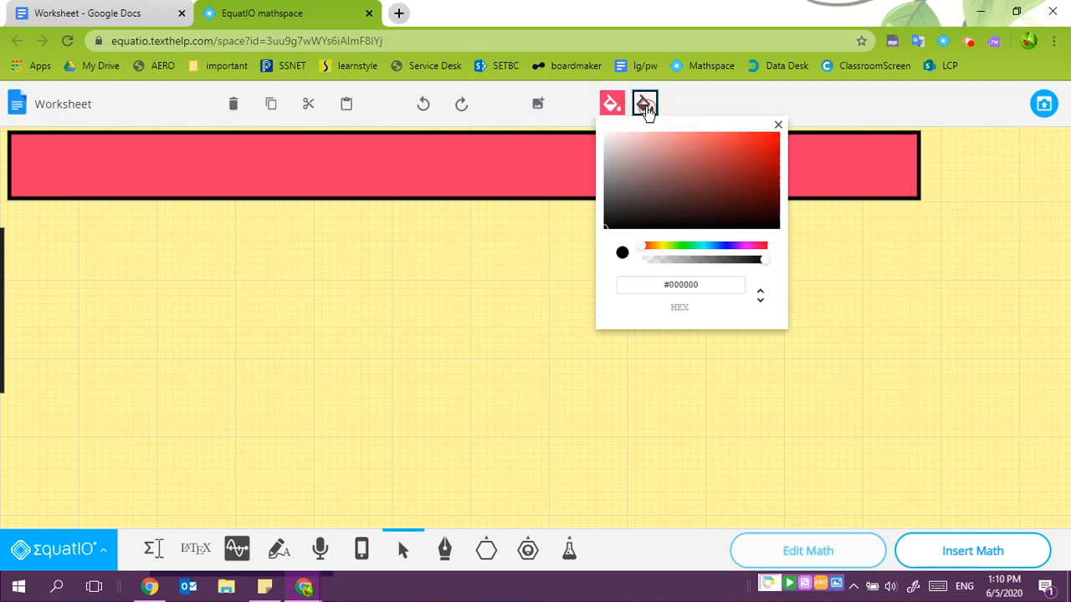
click(612, 108)
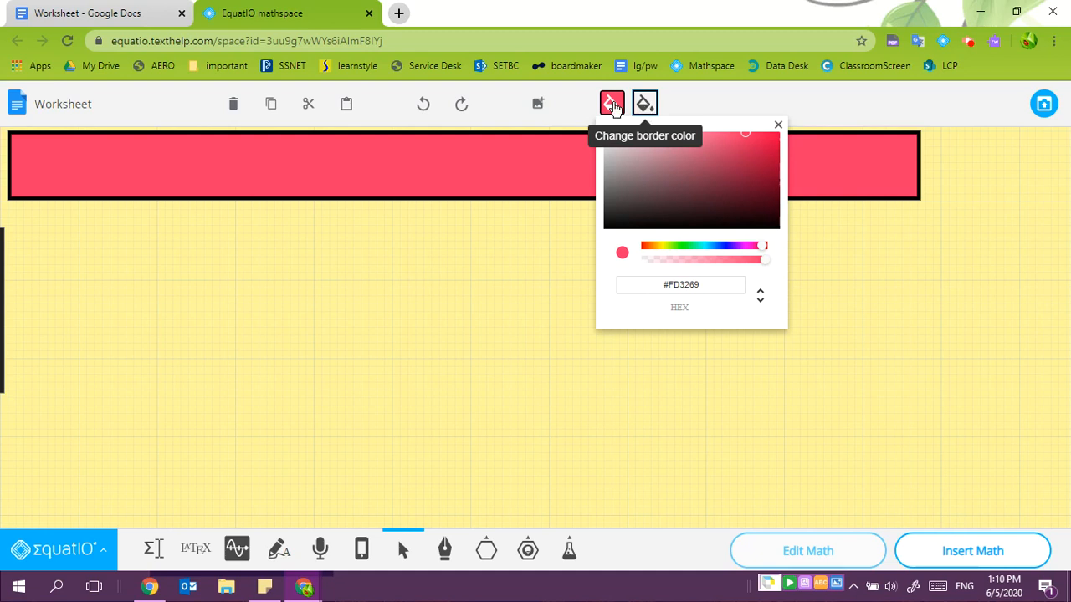
click(610, 103)
click(608, 104)
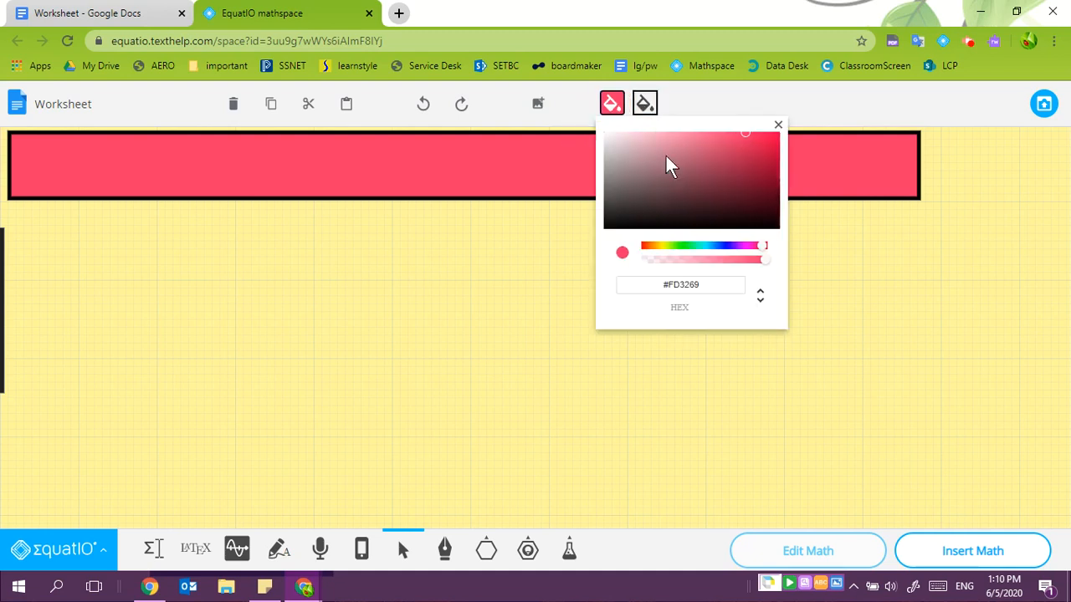
click(675, 246)
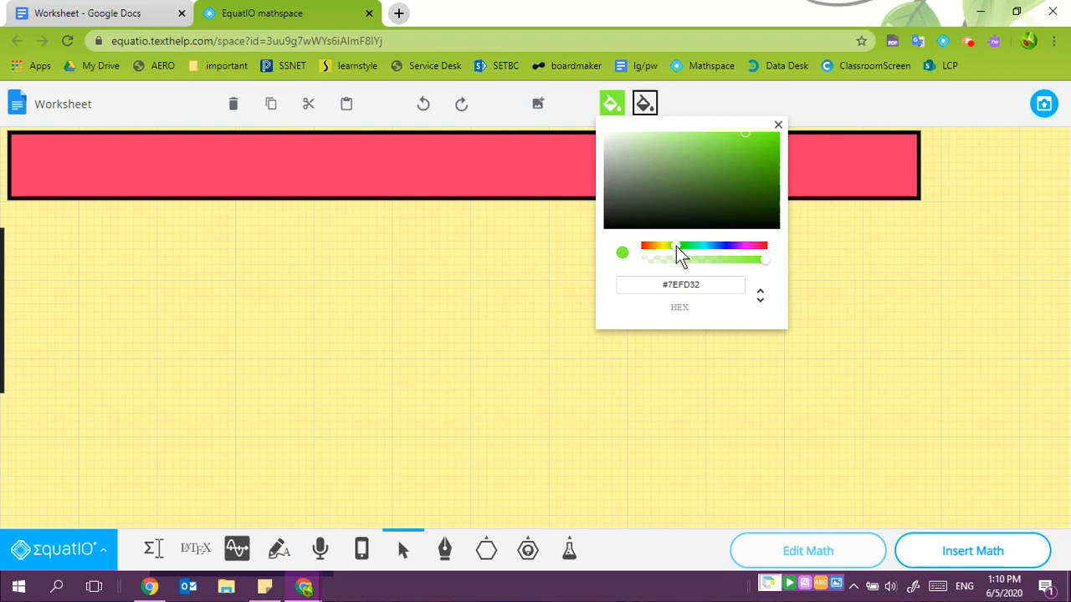
click(752, 260)
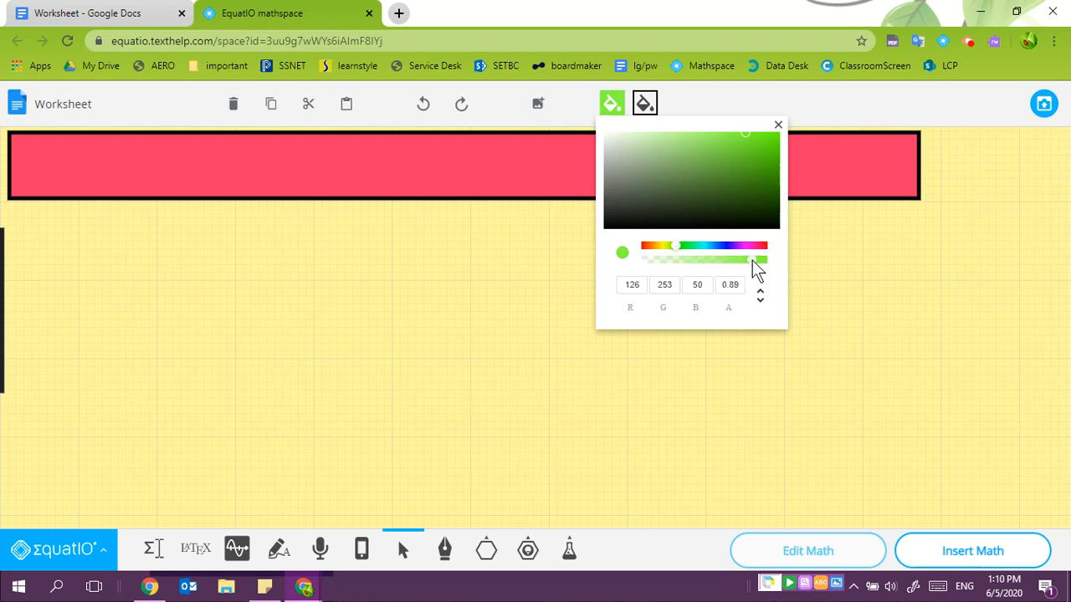
Select the pink rectangle and set its fill to green (RGB 95, 253, 50) with an alpha of 0.91.
click(385, 165)
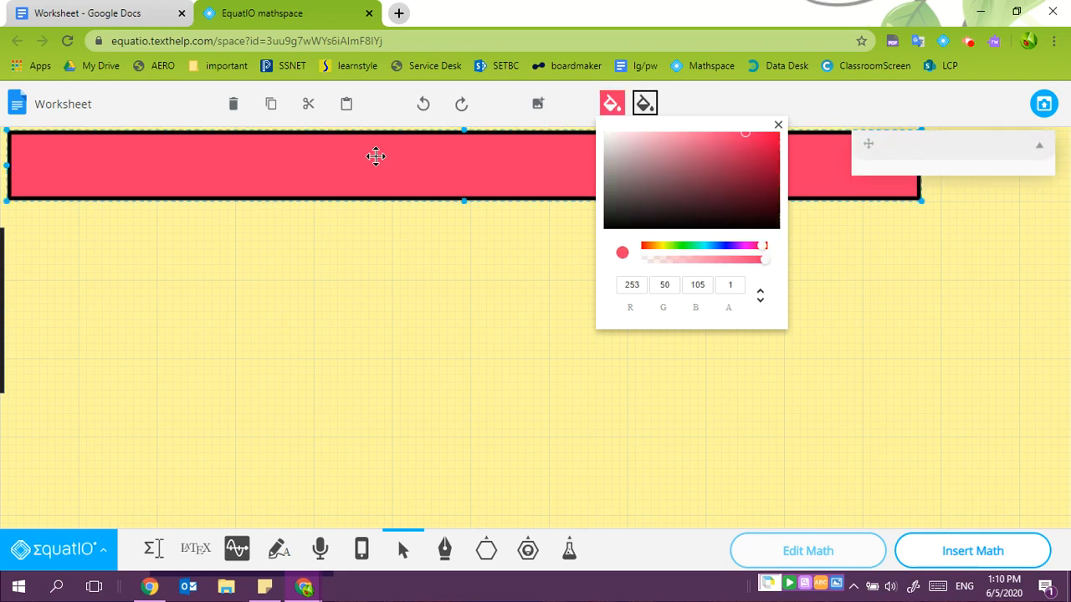
click(678, 246)
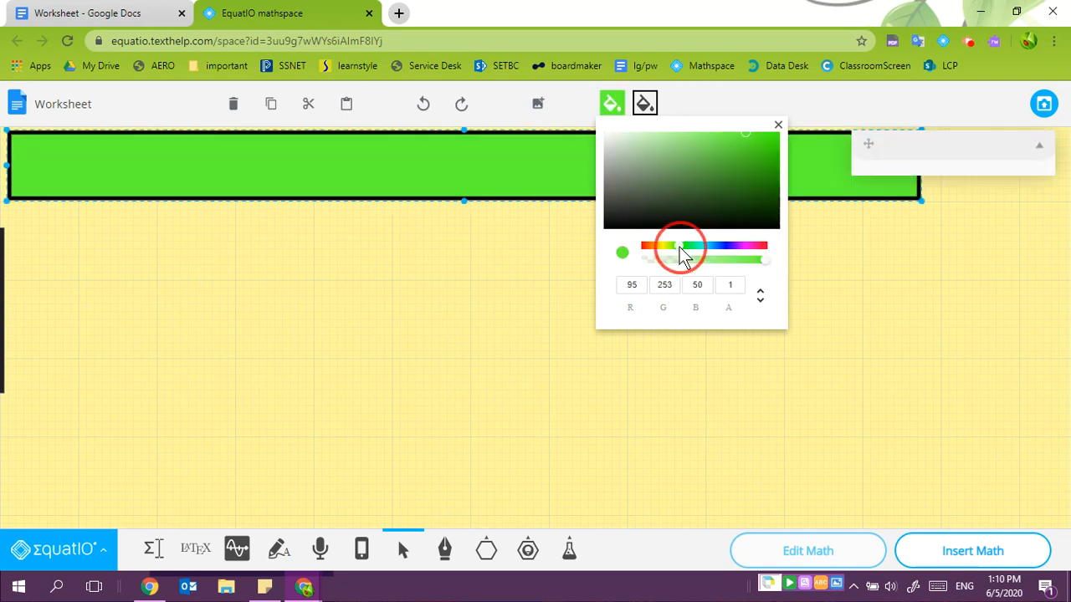
click(755, 262)
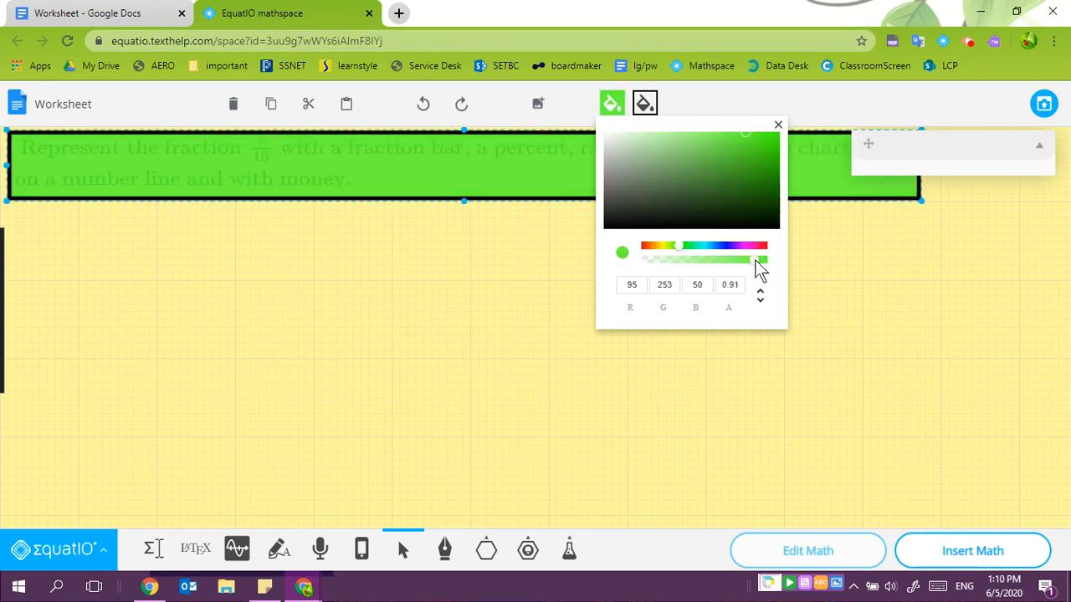
click(778, 126)
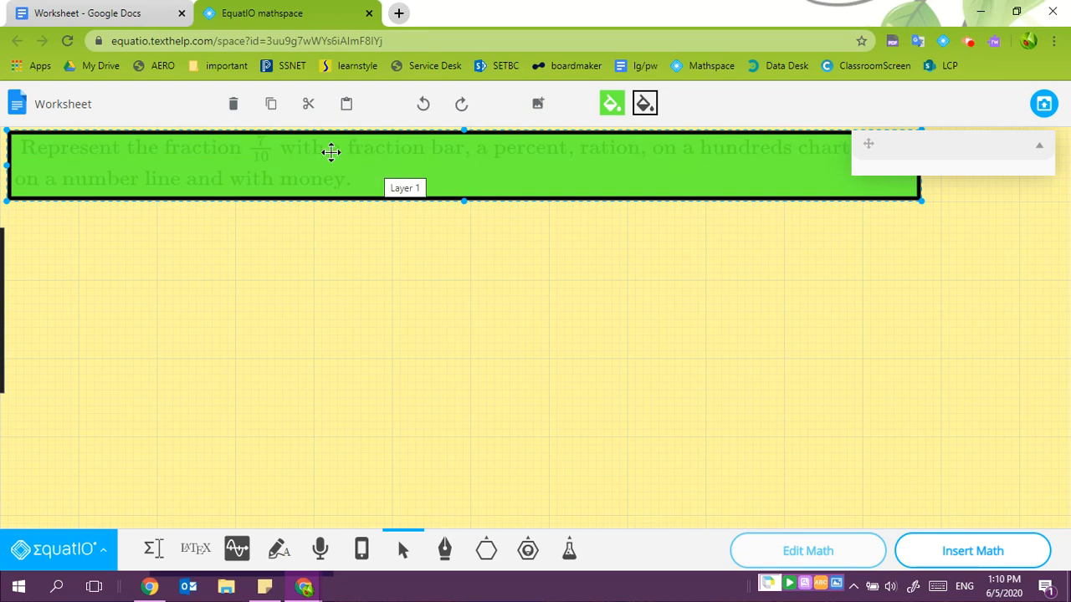
Send the green rectangle behind the question text using the arrangement options, and deselect it.
click(1041, 150)
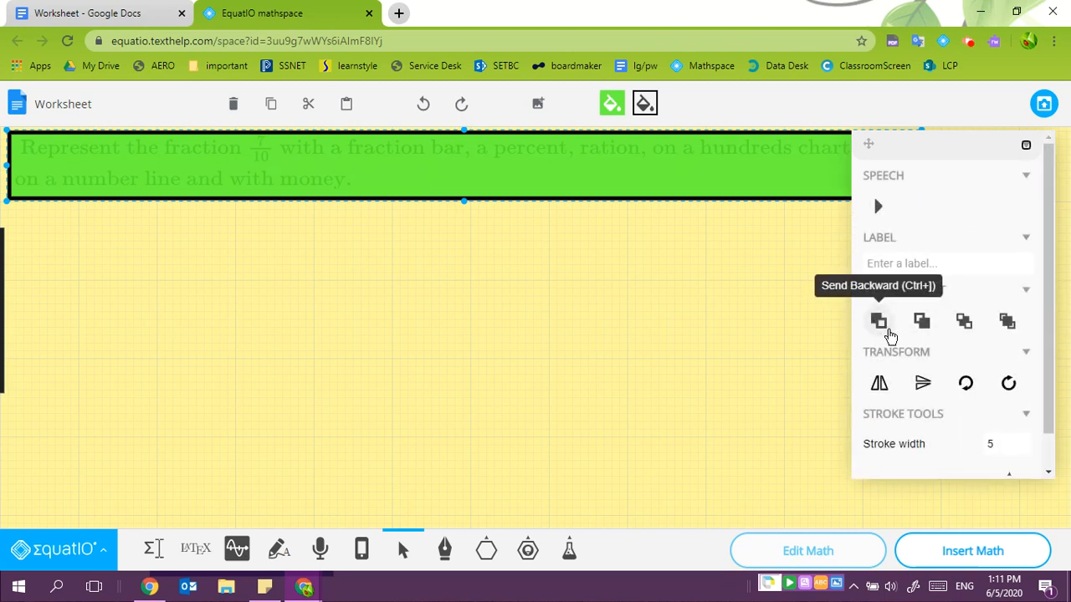
click(965, 322)
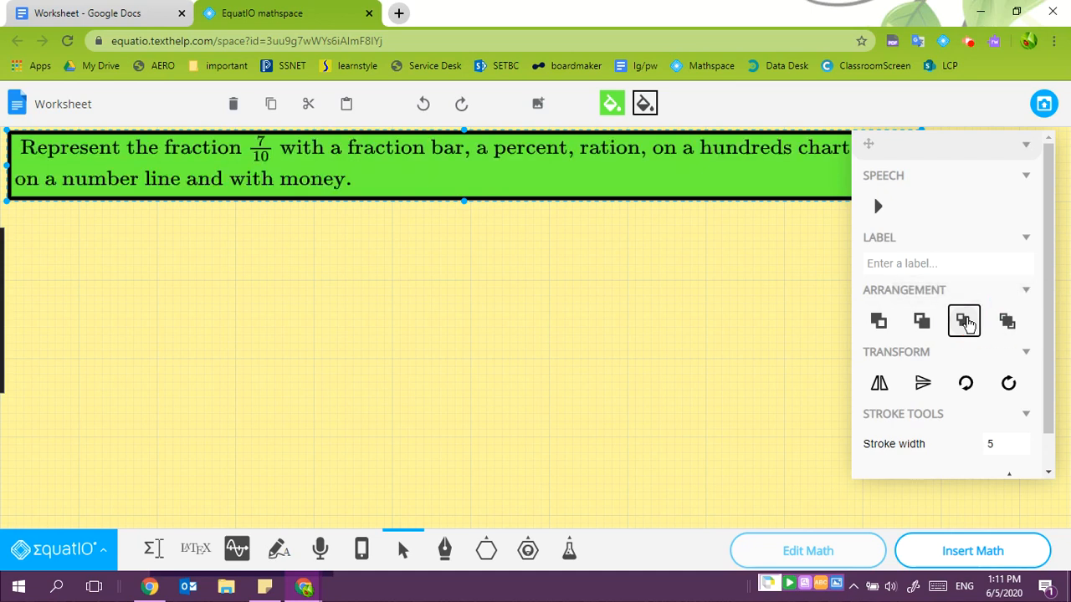
click(430, 301)
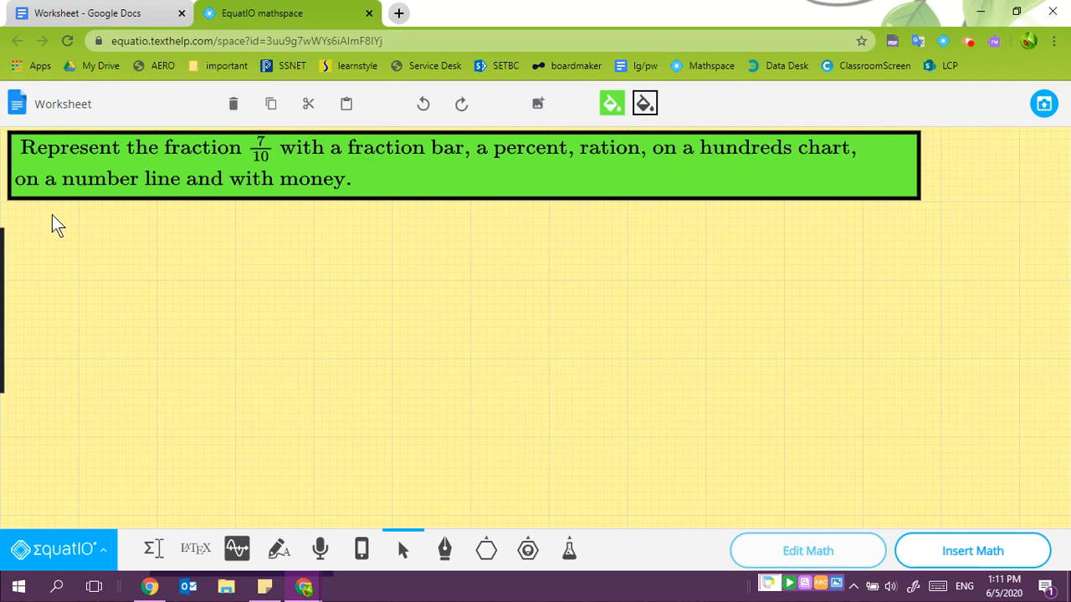
Group the question text with the green rectangle, and ungroup them again.
click(83, 153)
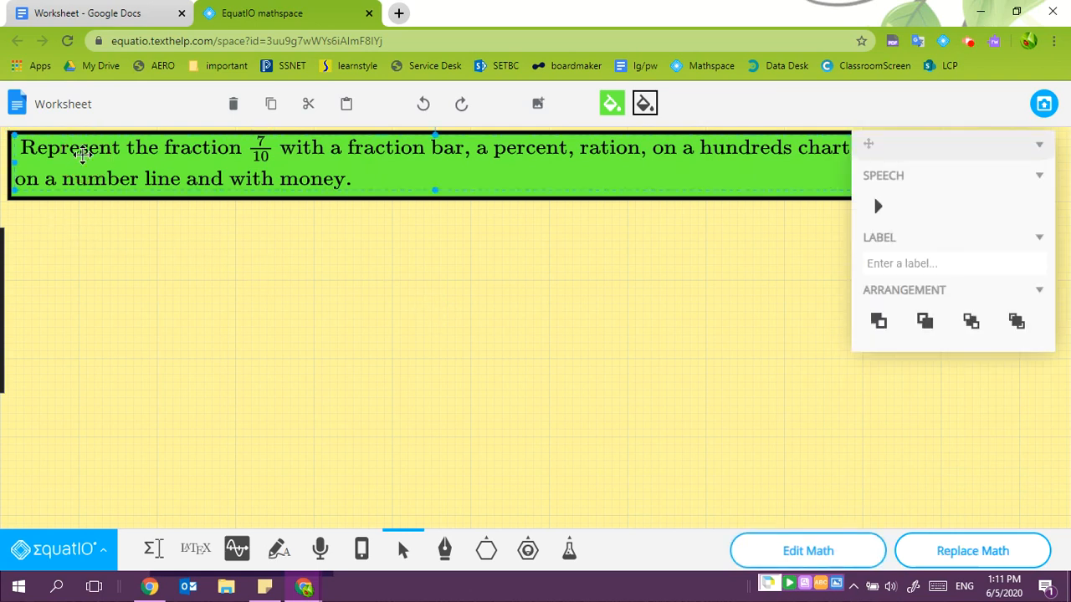
shift+click(93, 196)
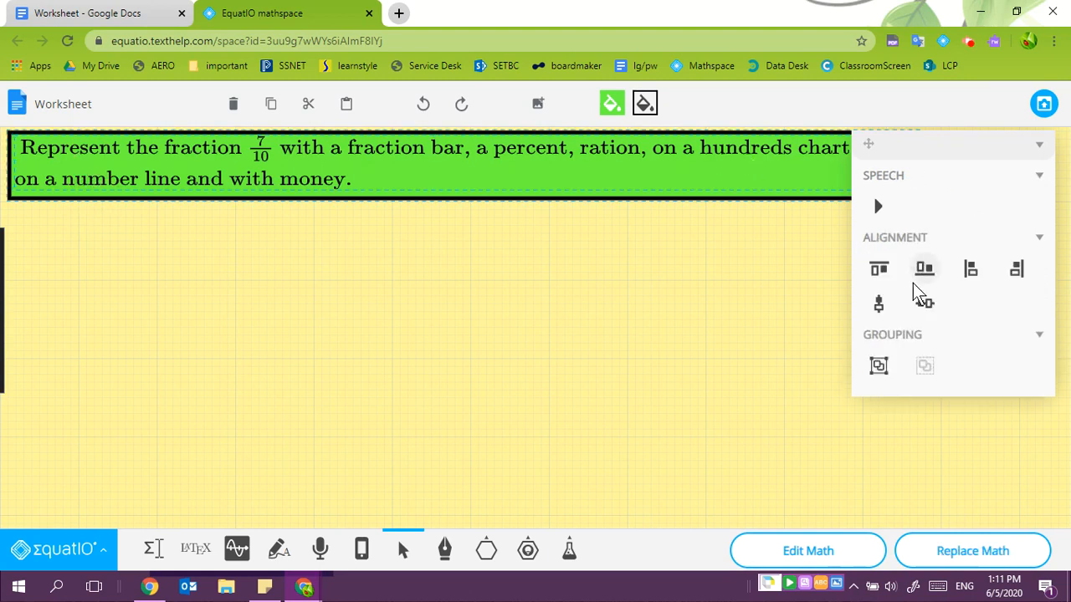
click(878, 367)
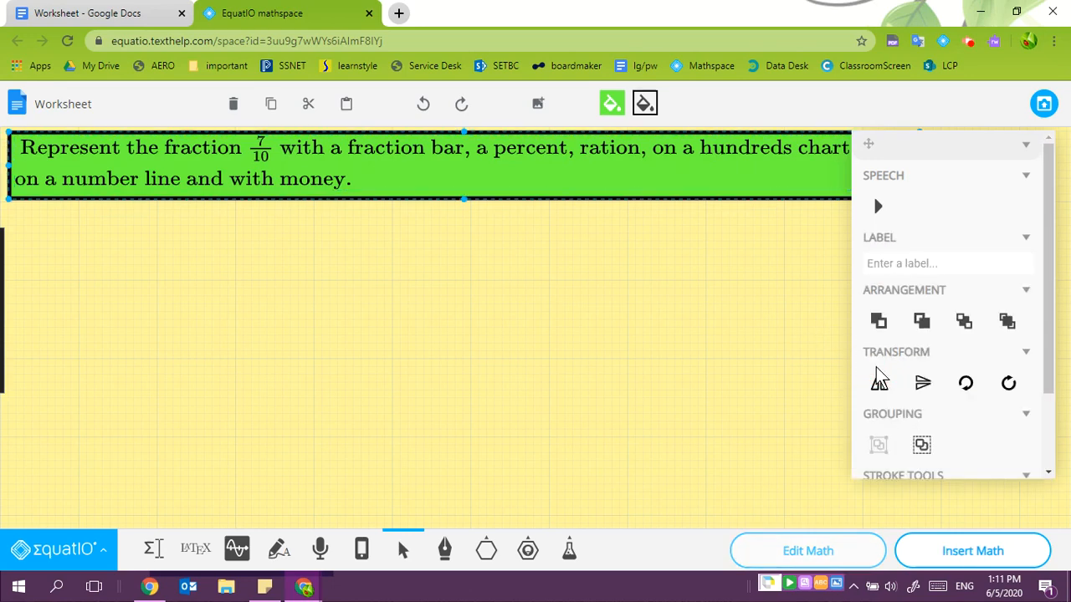
click(921, 446)
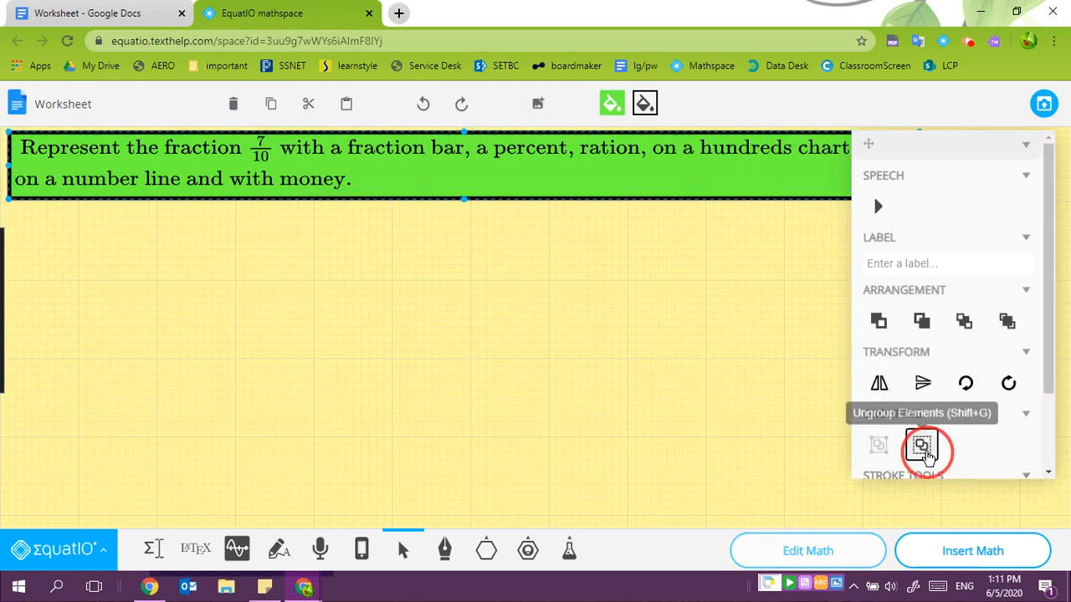
click(495, 316)
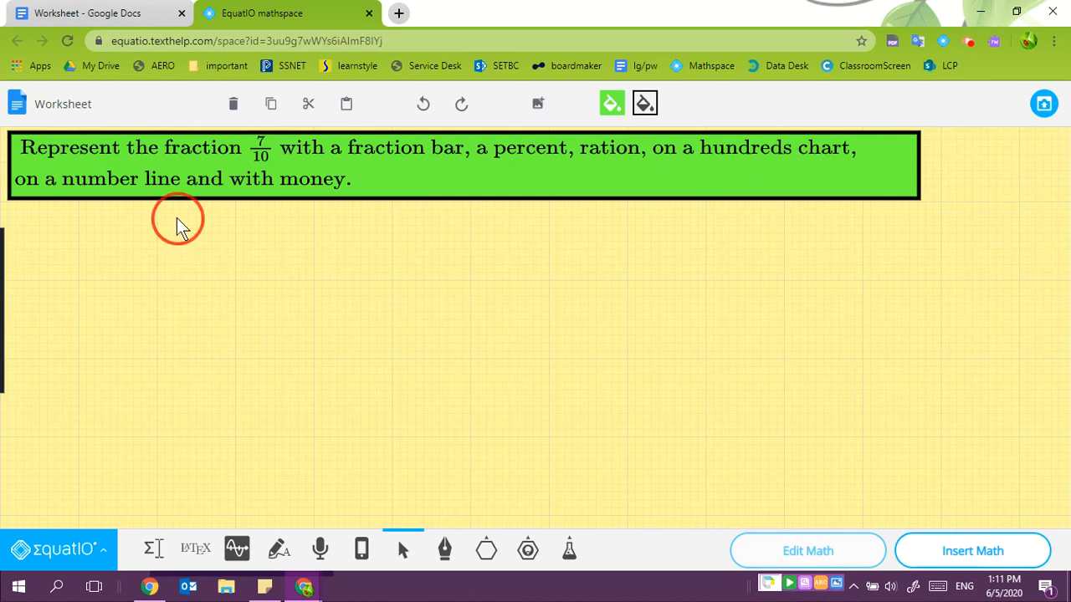
Group the question text with the green rectangle using an area selection, shift the group slightly down and right, and deselect it.
drag(176, 216, 233, 166)
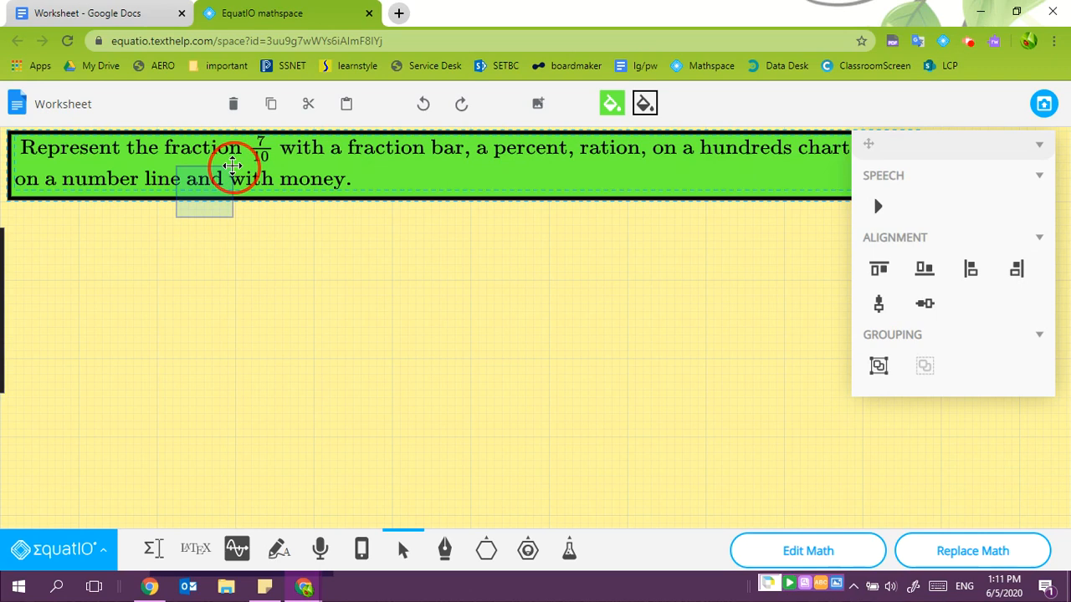
click(878, 366)
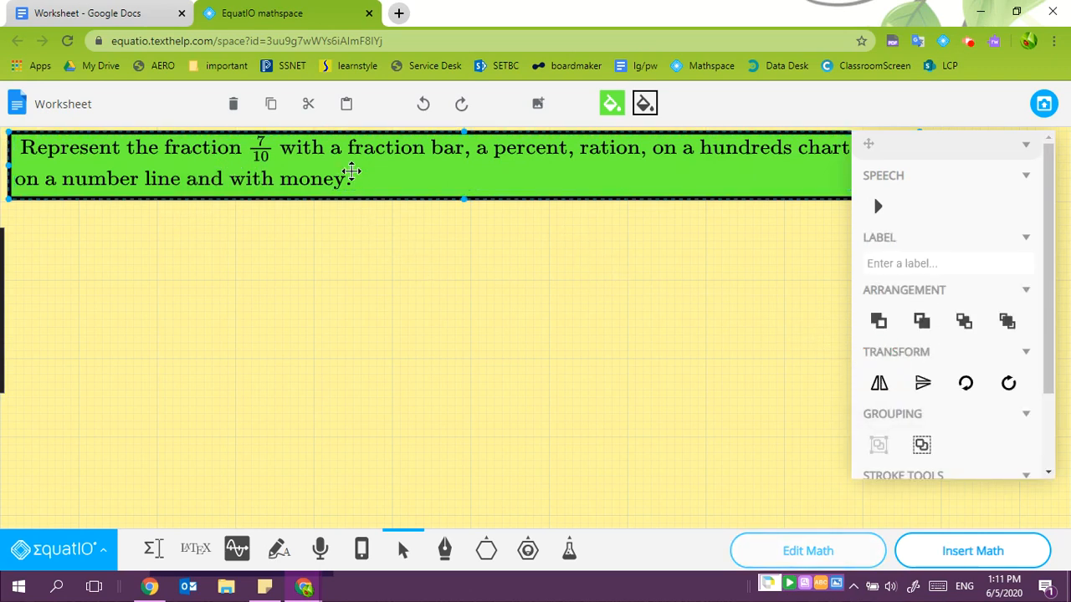
mouse_move(351, 171)
mouse_down()
mouse_move(349, 284)
mouse_move(356, 174)
mouse_up()
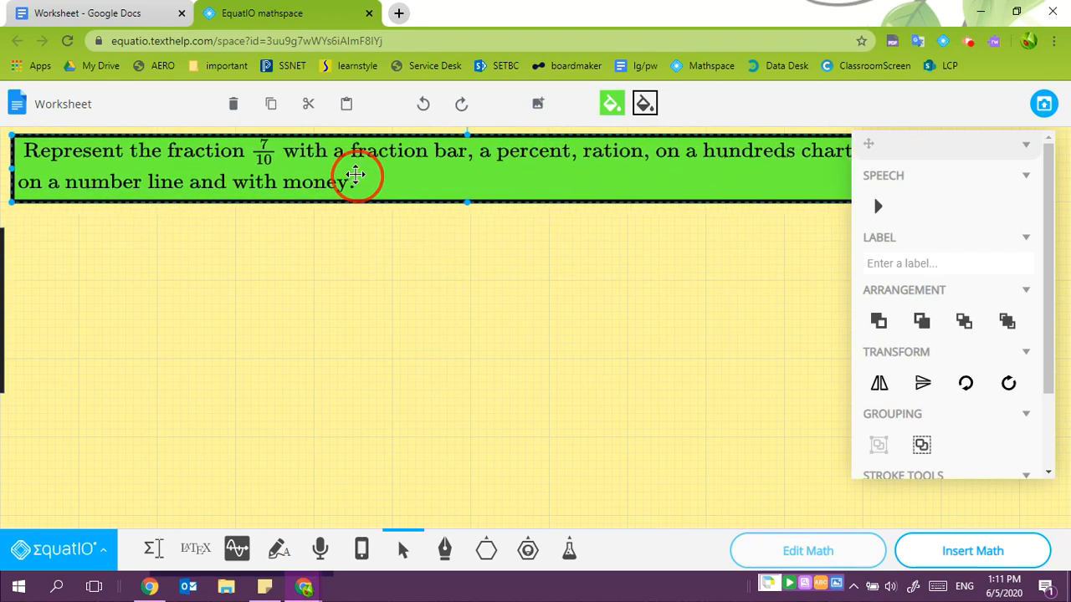
click(1026, 145)
click(312, 308)
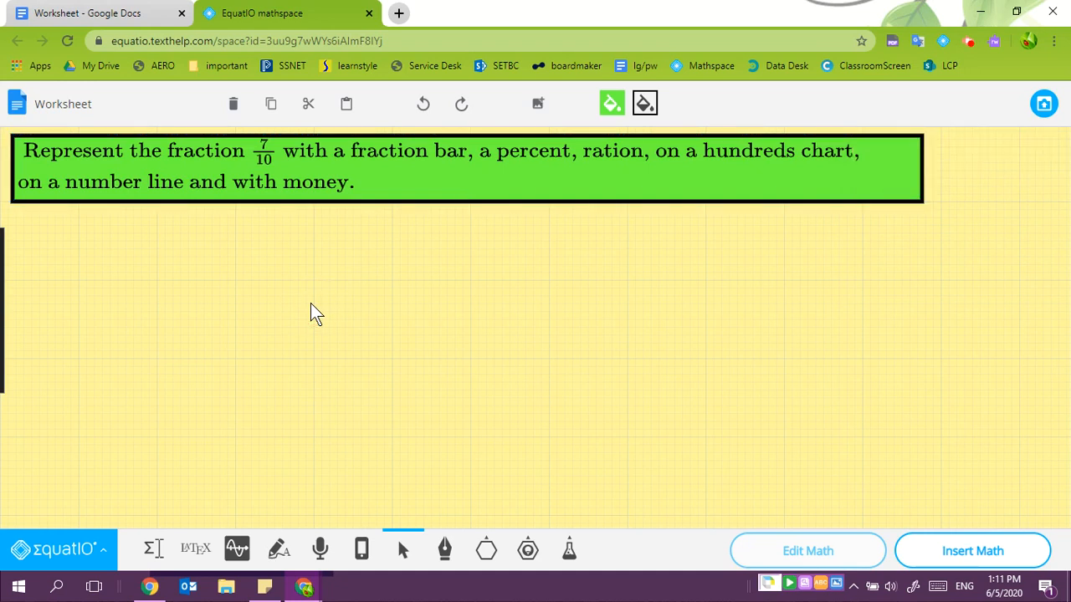
Draw one vertical line and two horizontal lines below the question to divide the canvas into six cells.
click(482, 565)
click(488, 510)
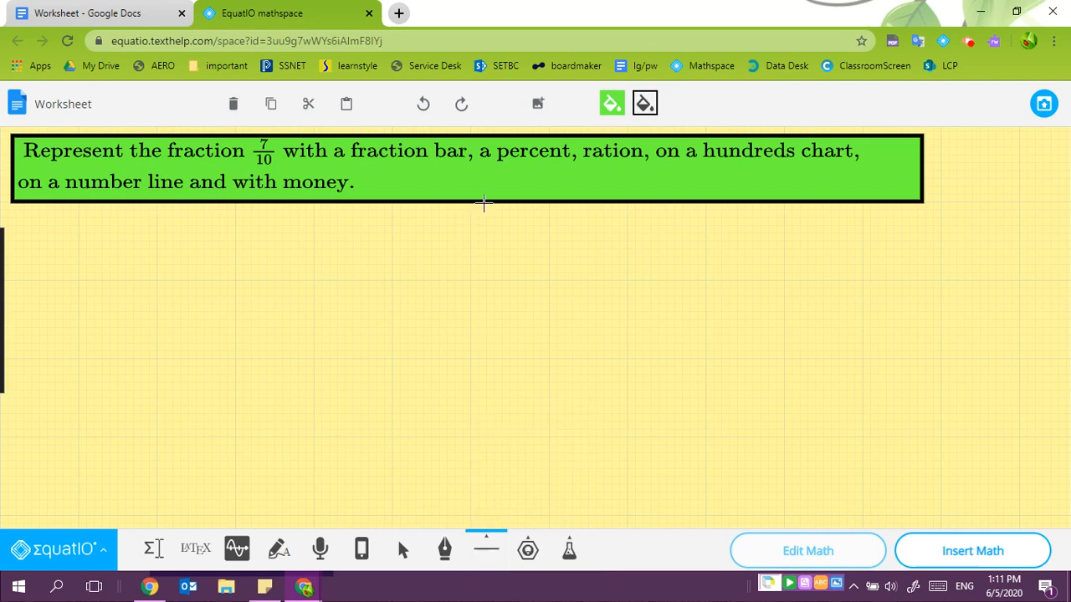
drag(483, 203, 483, 526)
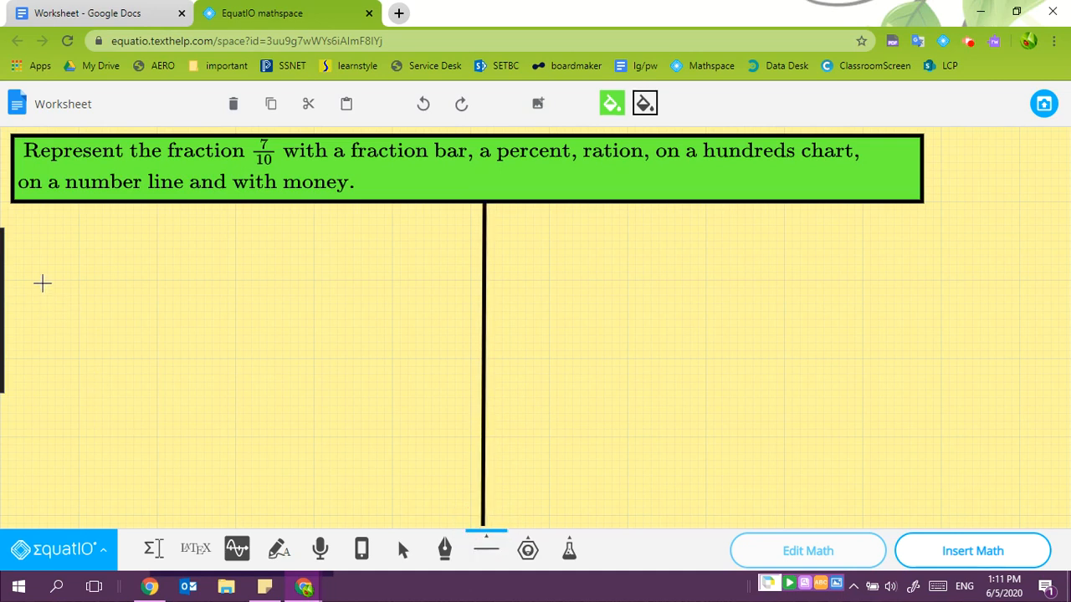
drag(29, 294, 928, 296)
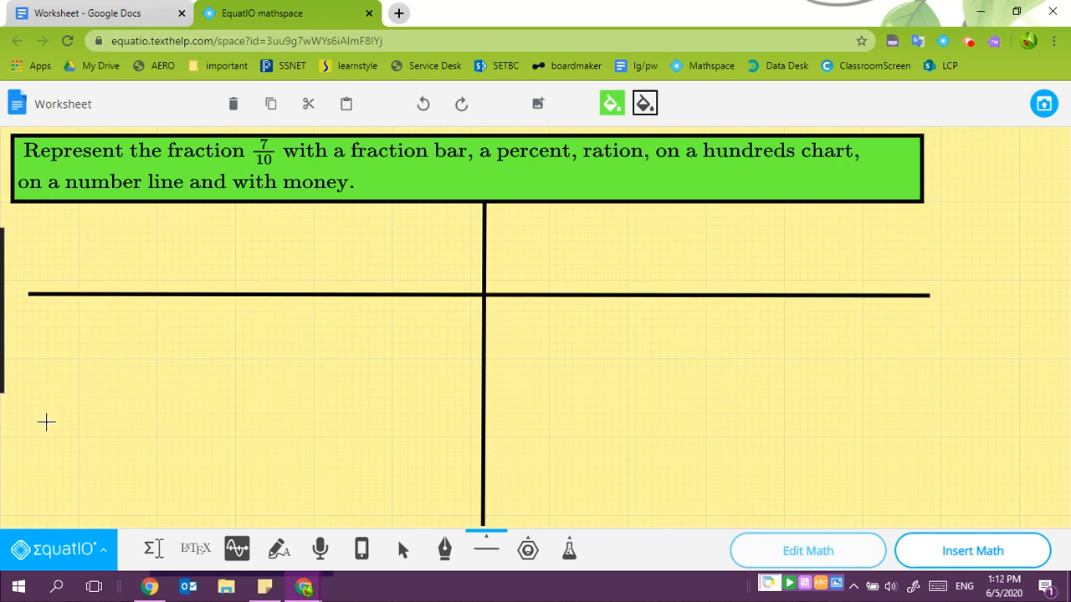
drag(44, 422, 929, 426)
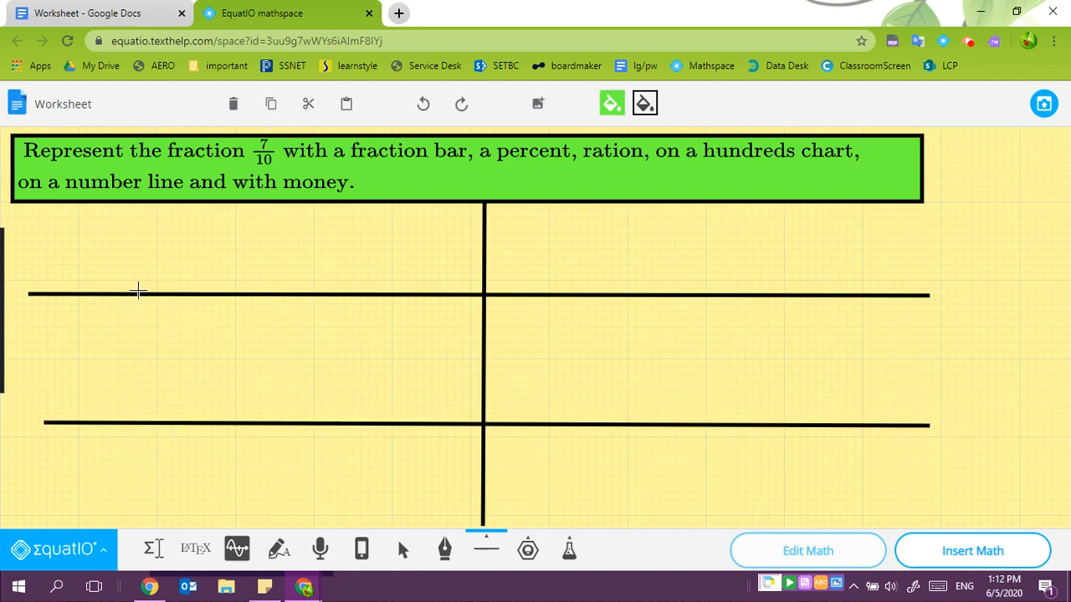
Select both horizontal lines and align their left ends.
click(400, 550)
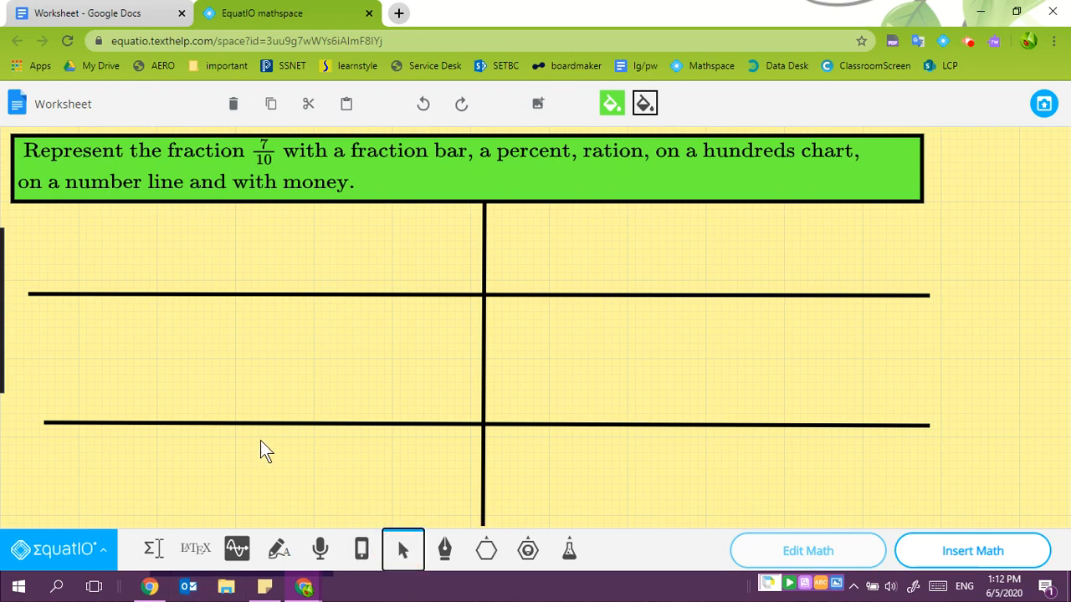
drag(252, 452, 234, 276)
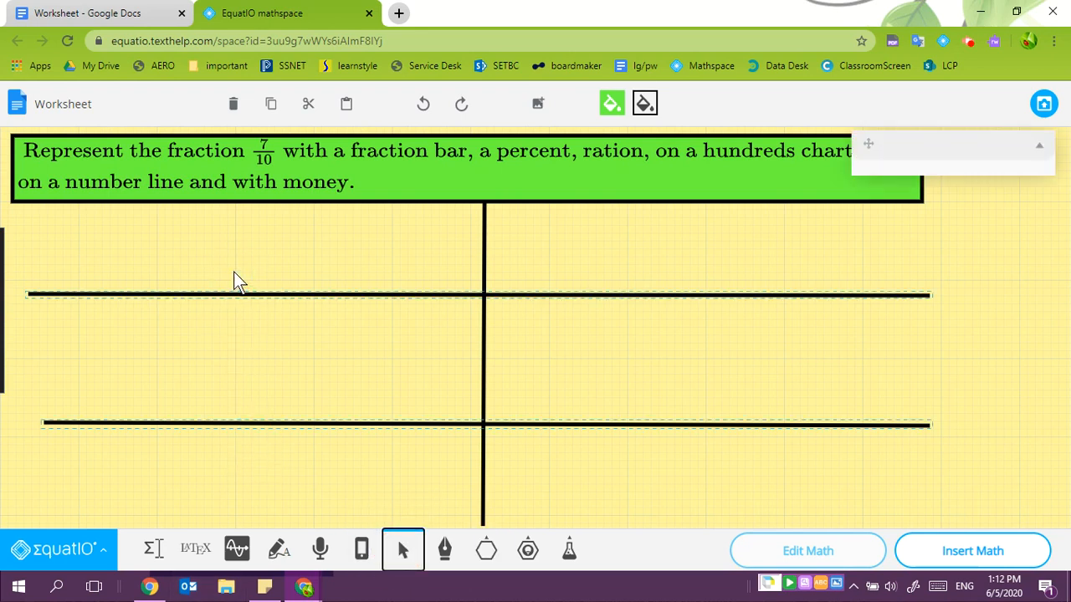
click(1037, 145)
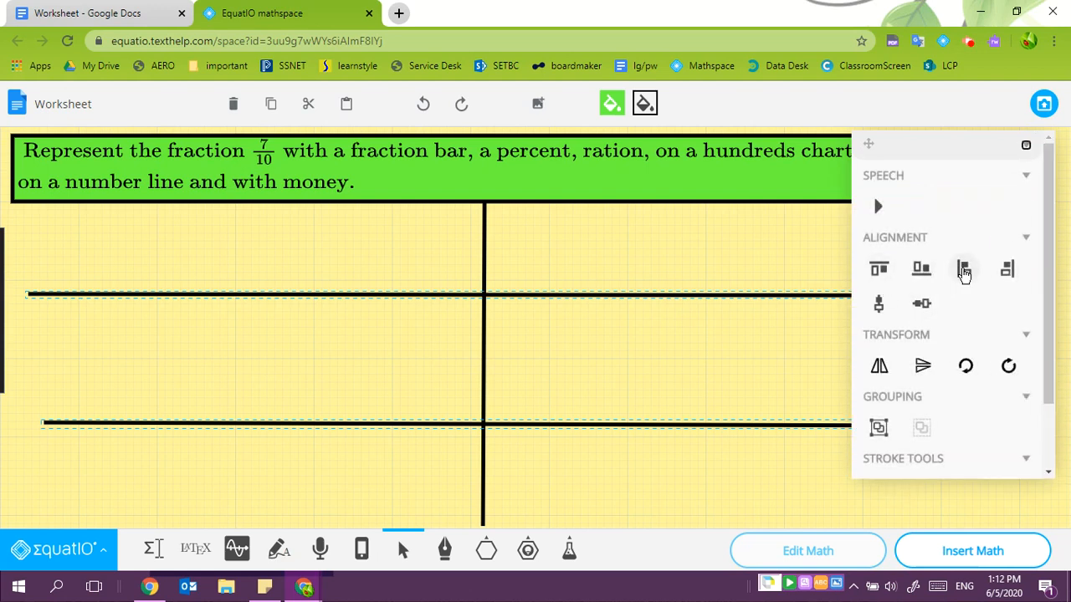
click(963, 272)
click(787, 336)
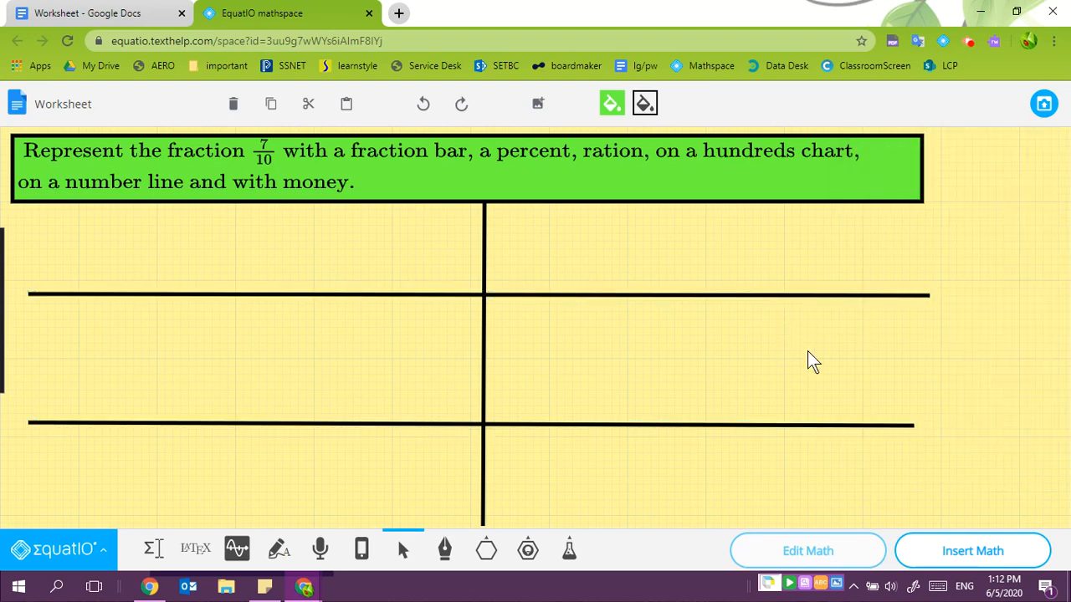
Lengthen the lower horizontal line at its right end to about the length of the upper one.
click(902, 425)
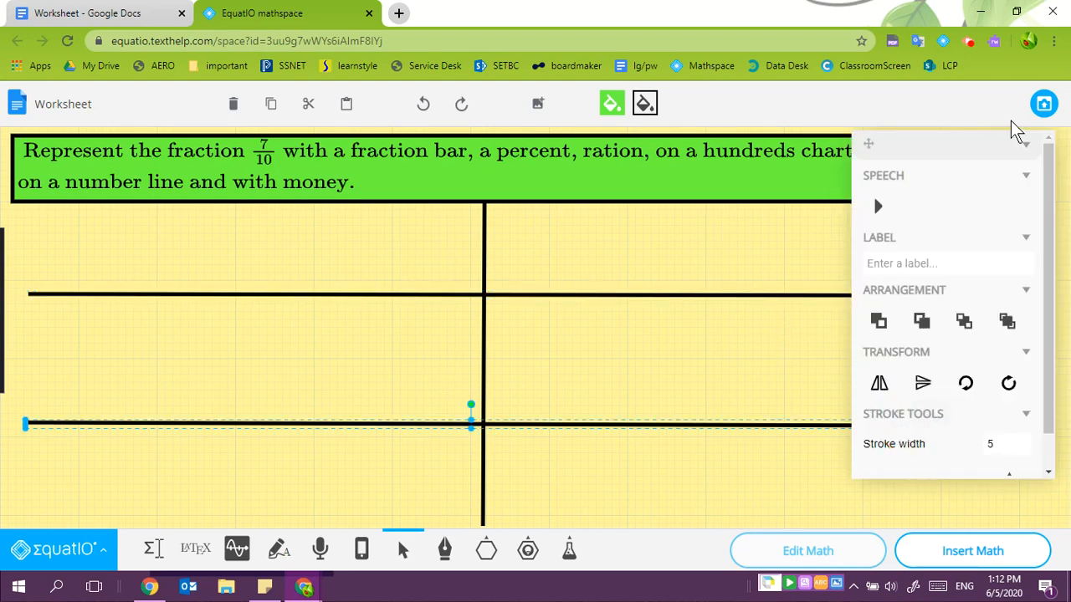
click(1025, 144)
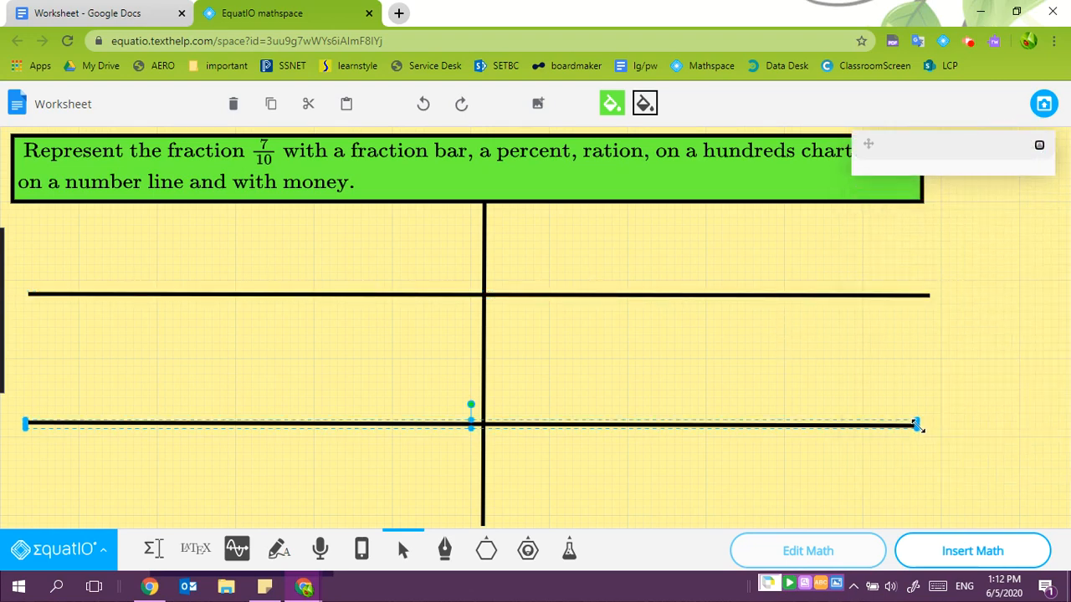
drag(920, 423, 926, 424)
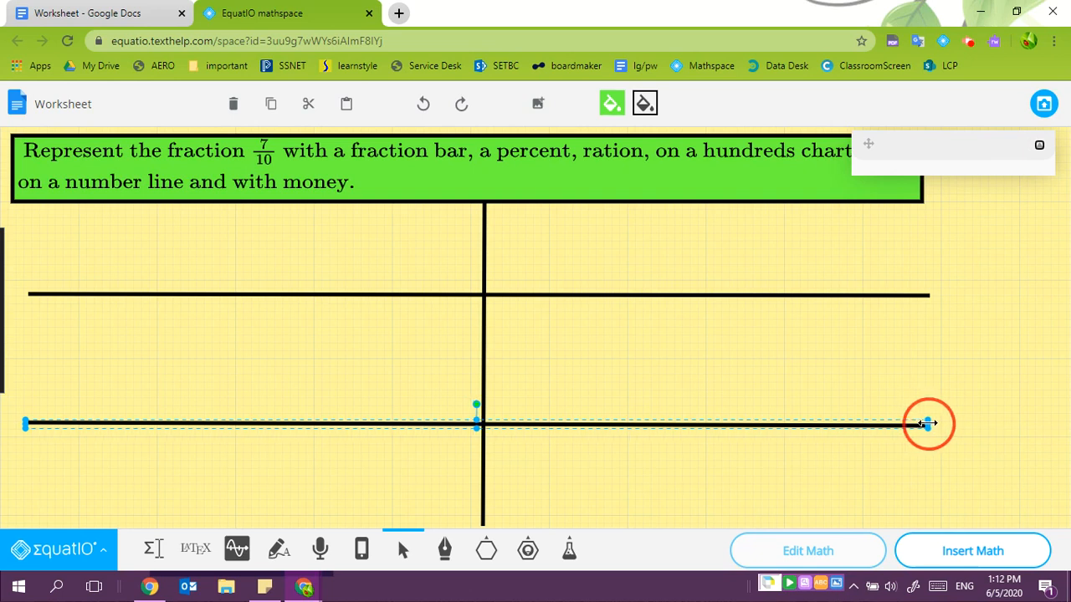
click(764, 338)
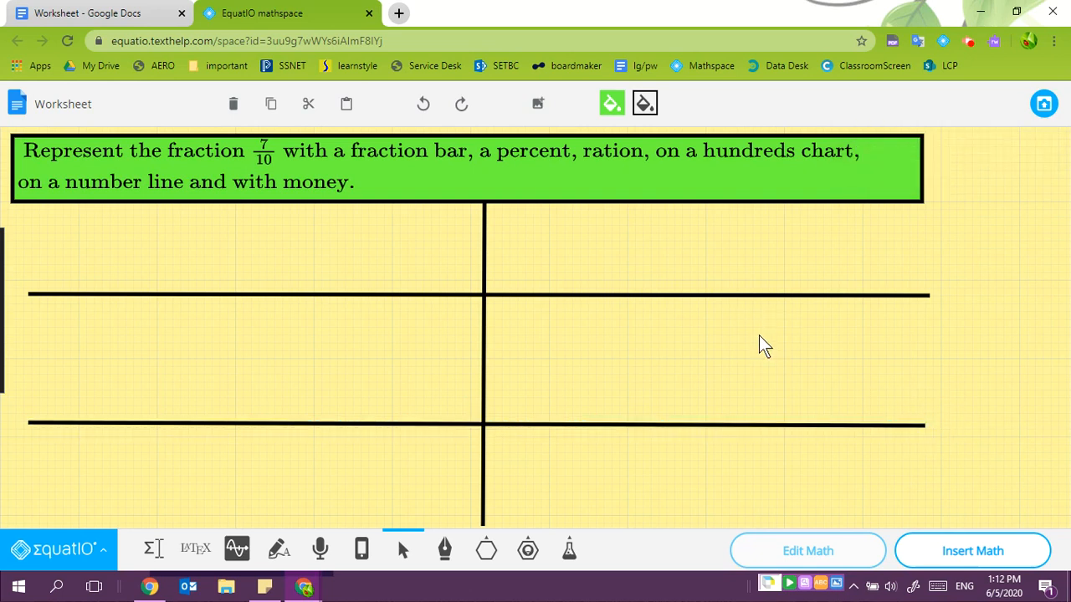
Select the vertical line and both horizontal lines and group them into one grid object.
drag(338, 238, 547, 460)
drag(688, 492, 688, 492)
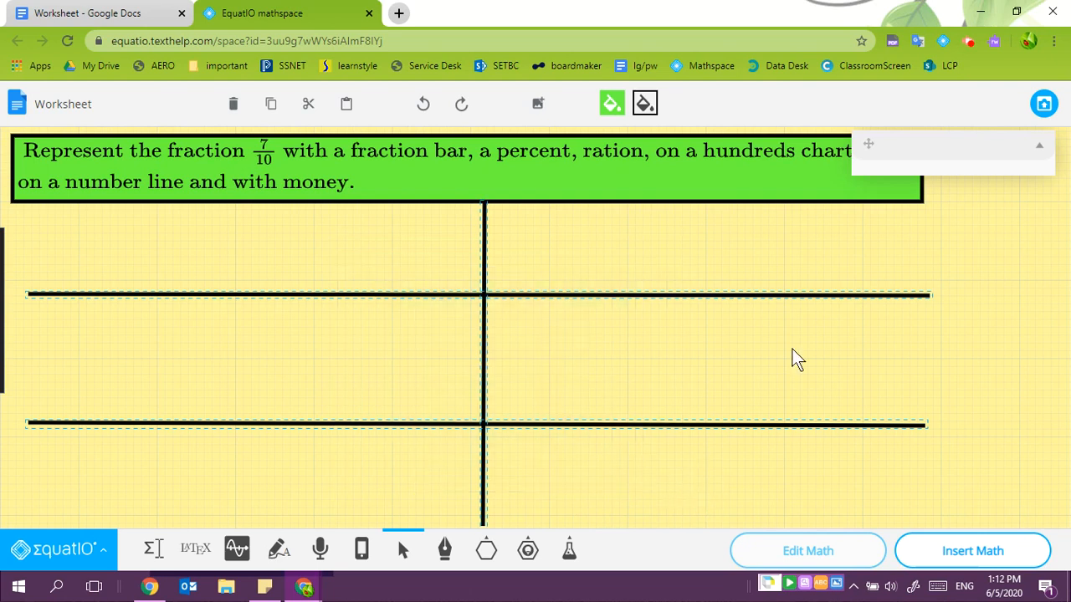
click(1039, 147)
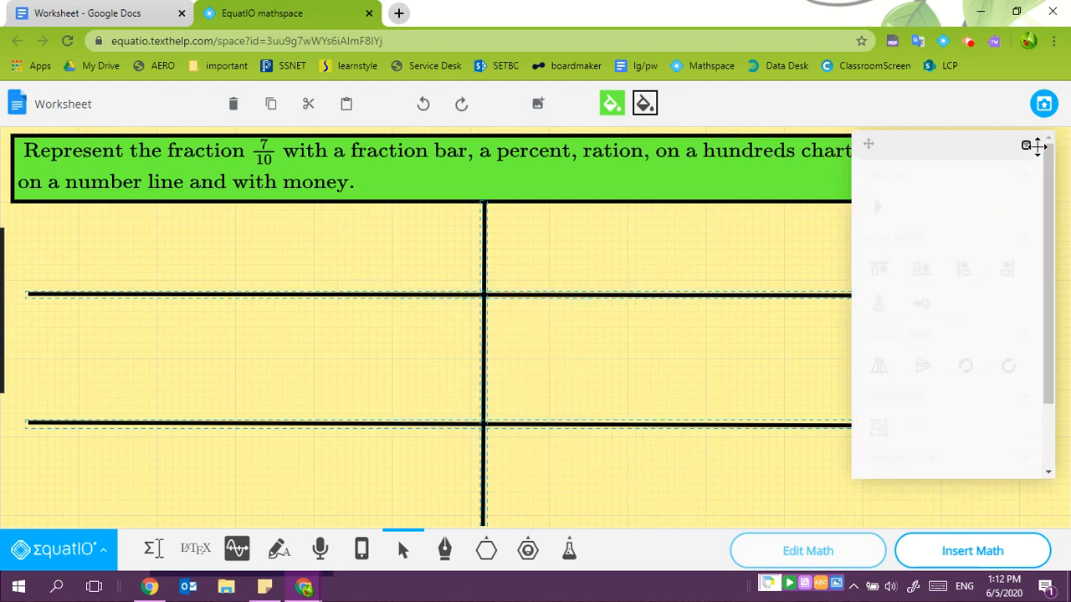
click(880, 439)
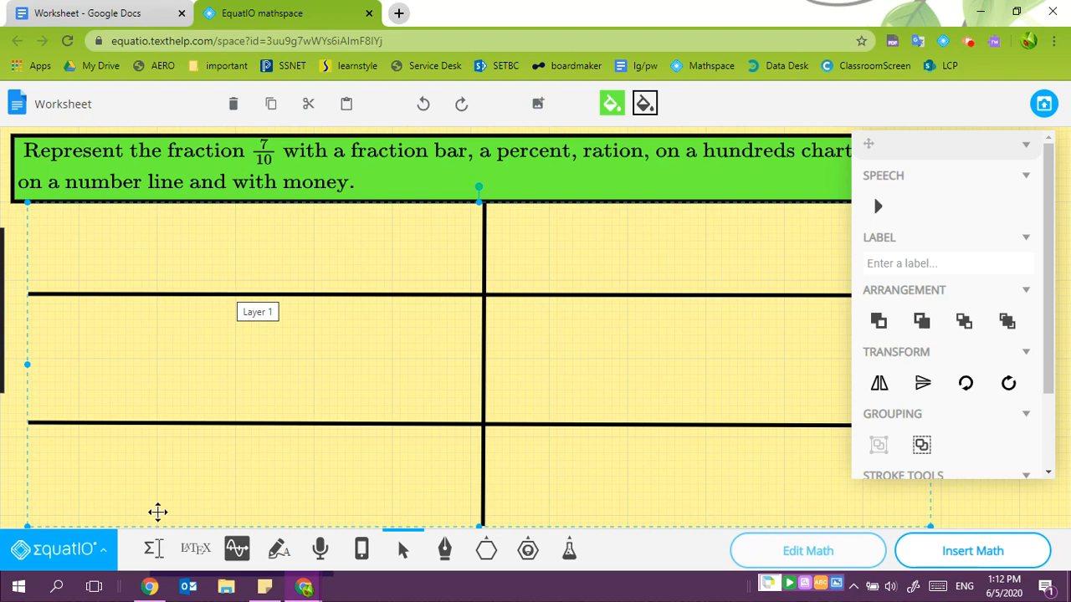
Clear the previous question from the equation editor, enter the text "ratio", and insert it into the mathspace.
click(157, 559)
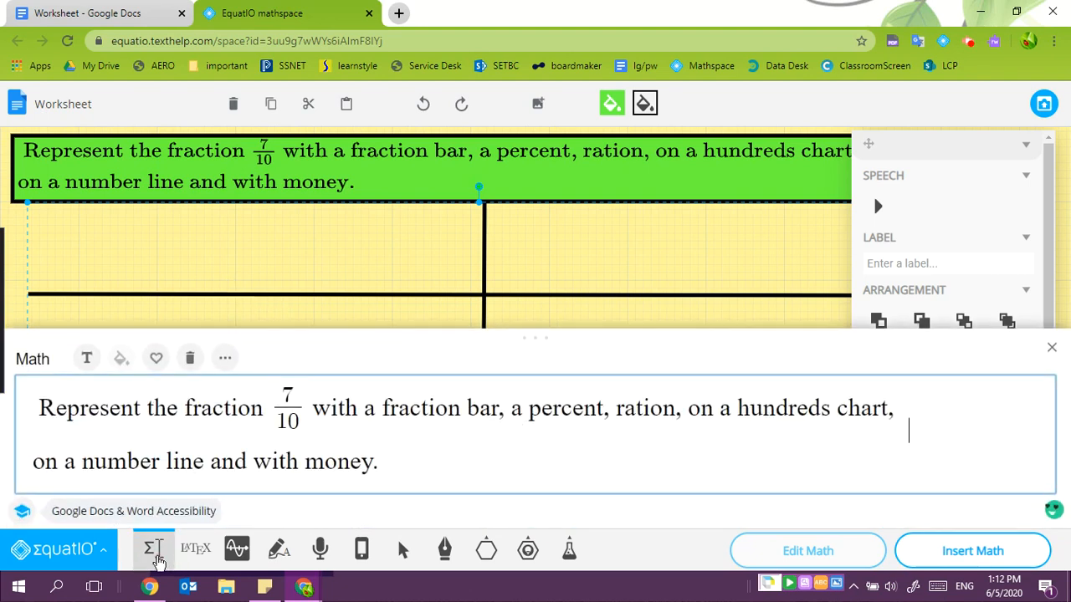
click(190, 360)
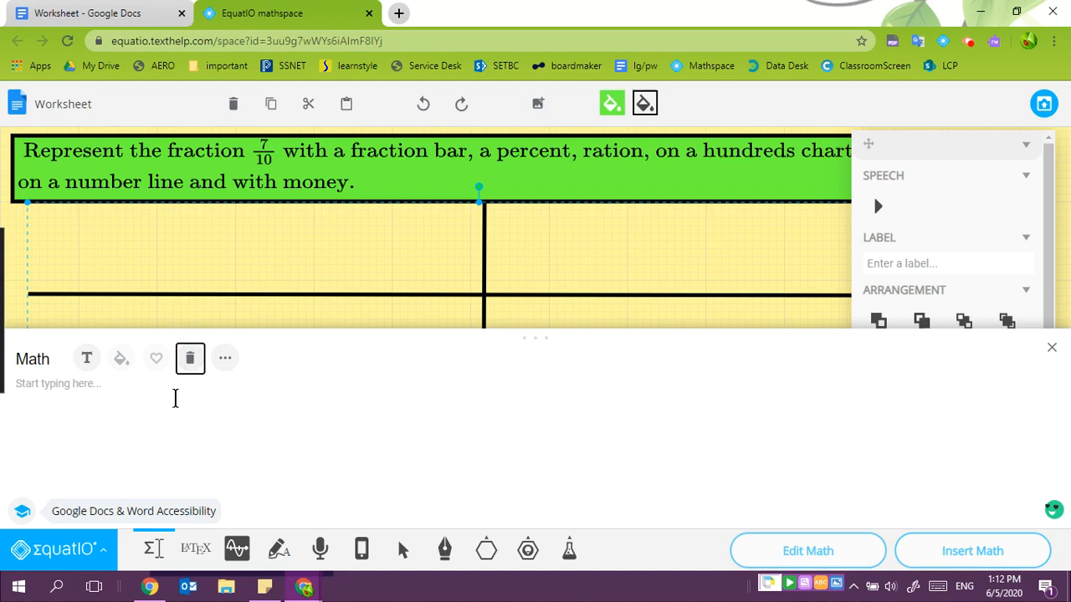
click(176, 398)
text(te)
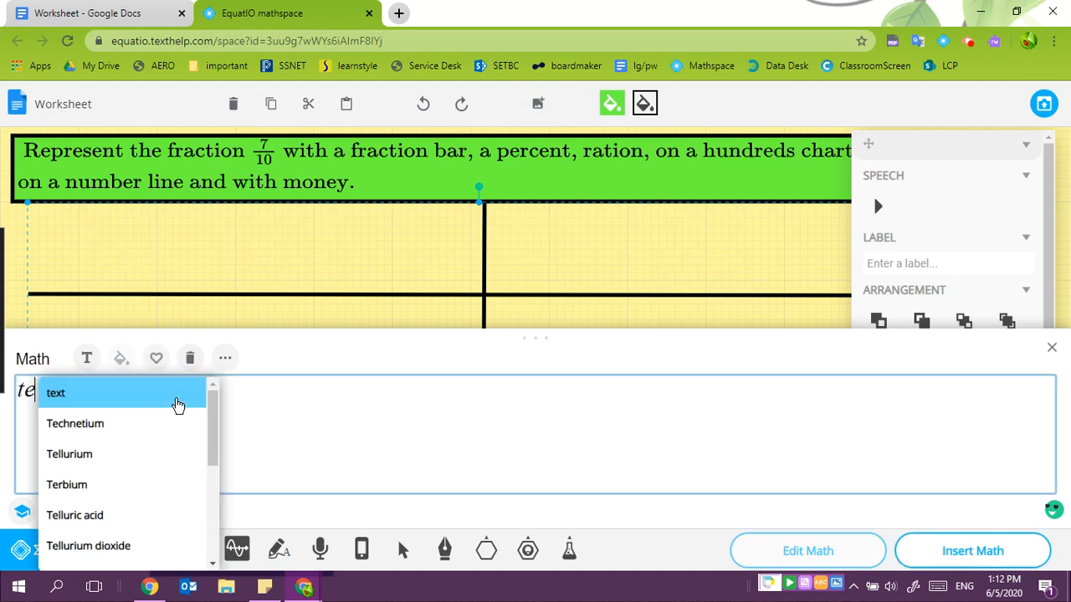
key(BackSpace)
key(BackSpace)
text(ratio)
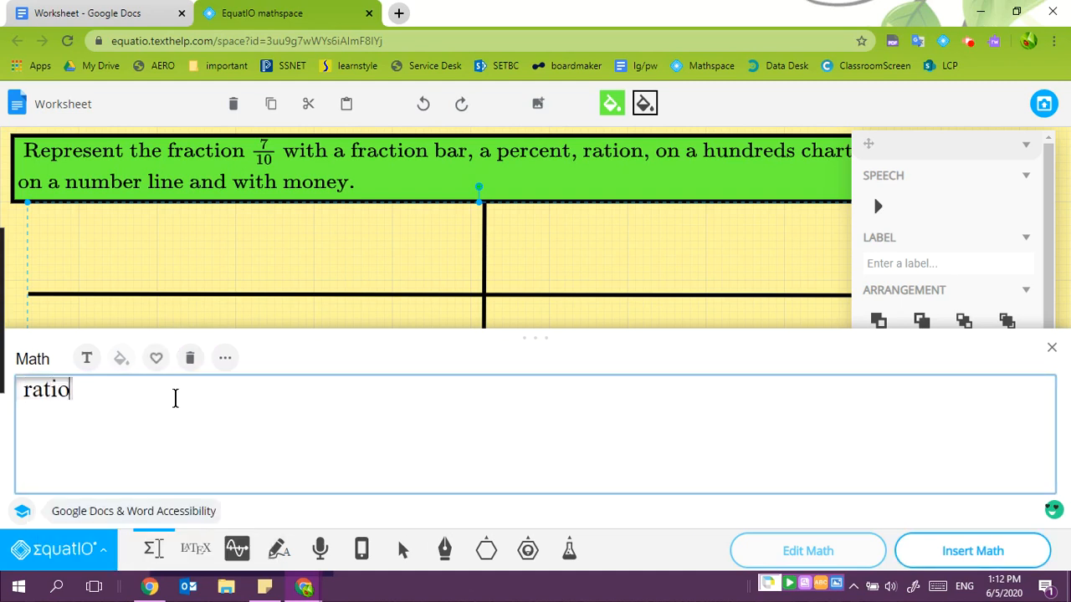
click(970, 550)
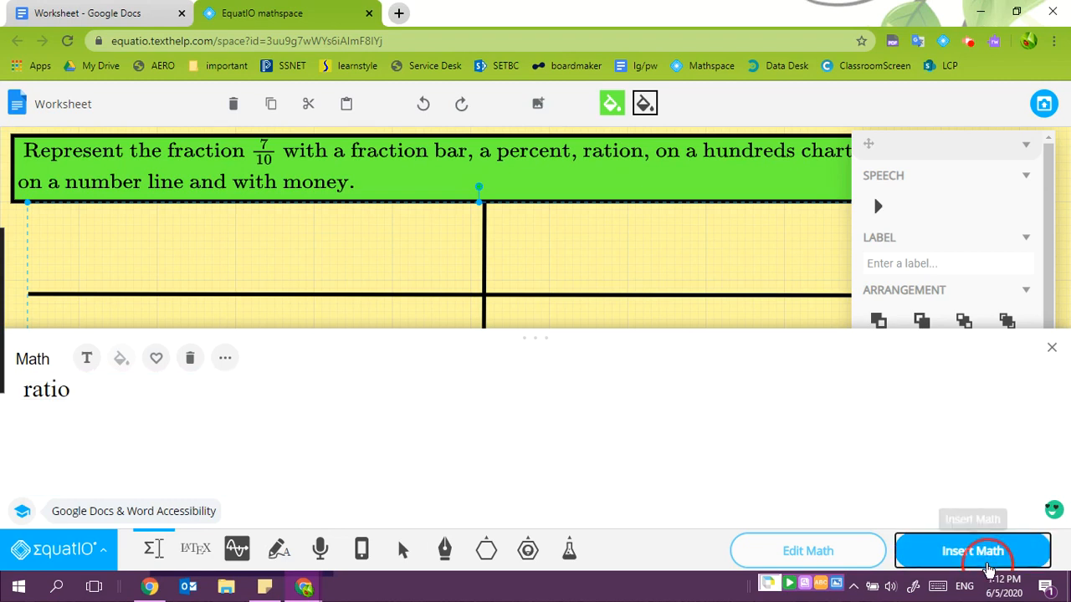
Close the equation editor and move the "ratio" label into the left middle cell of the grid.
click(151, 549)
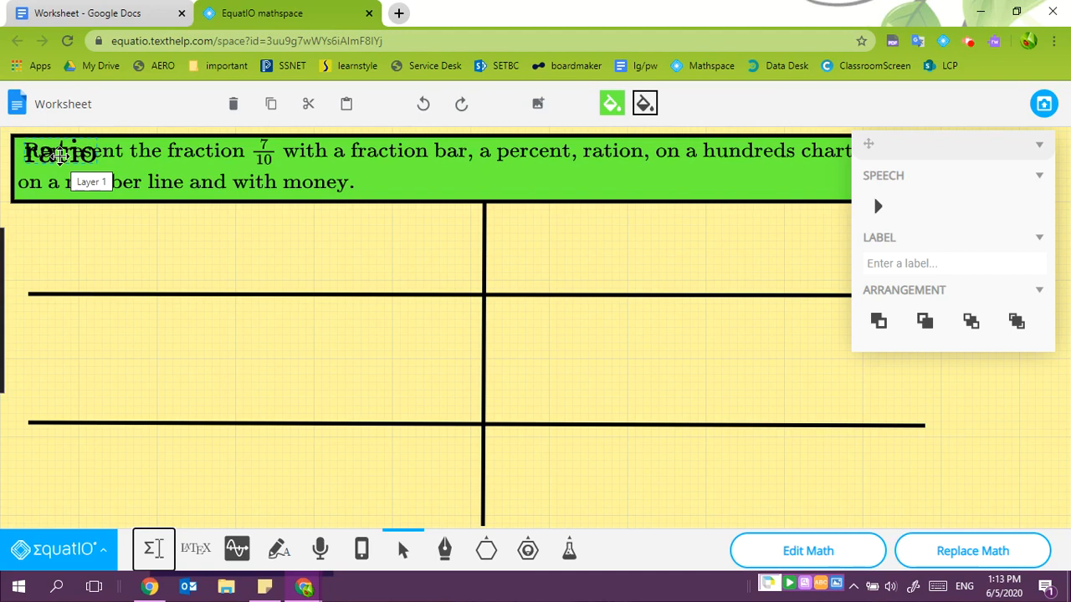
drag(61, 154, 81, 363)
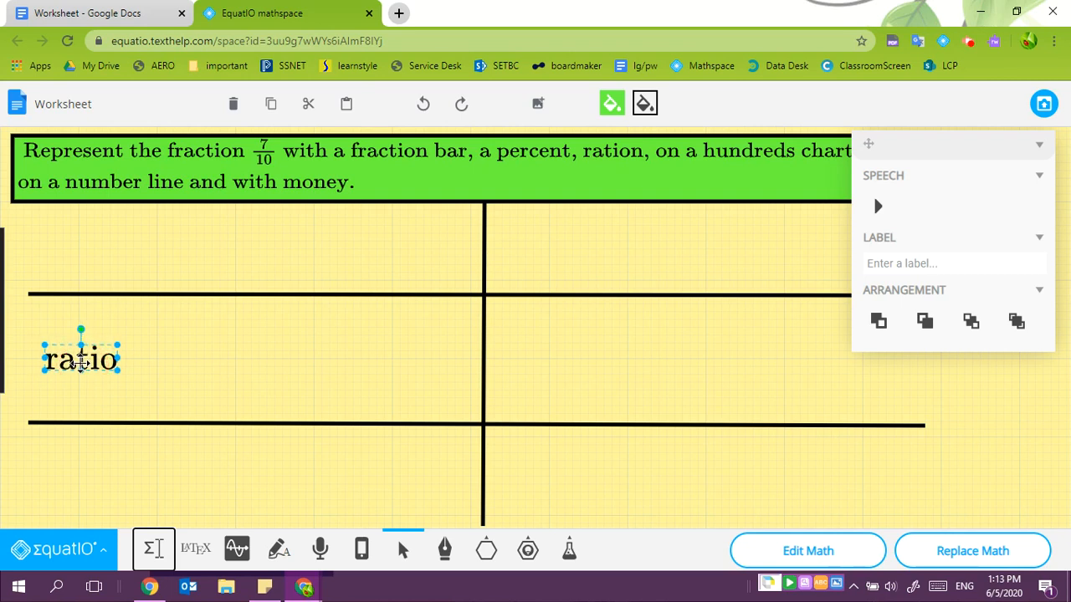
click(242, 365)
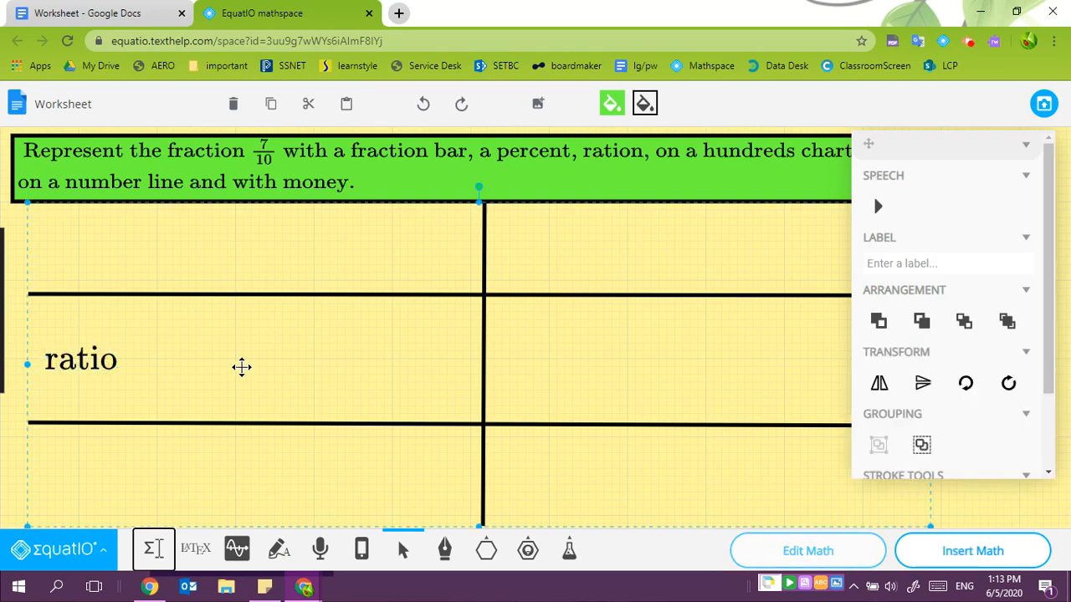
Open the selection of basic shapes.
click(492, 562)
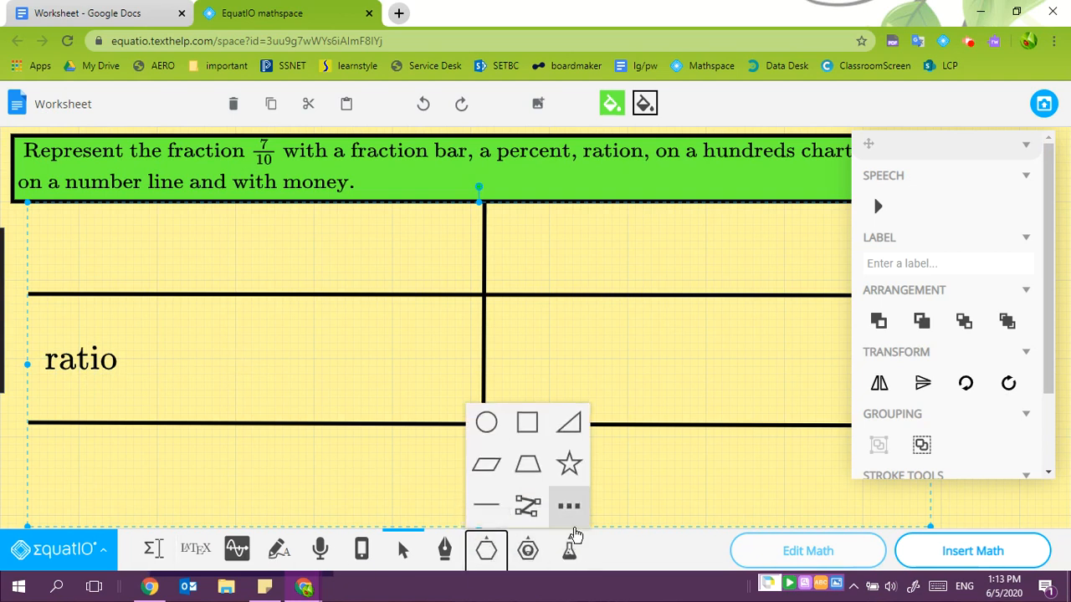